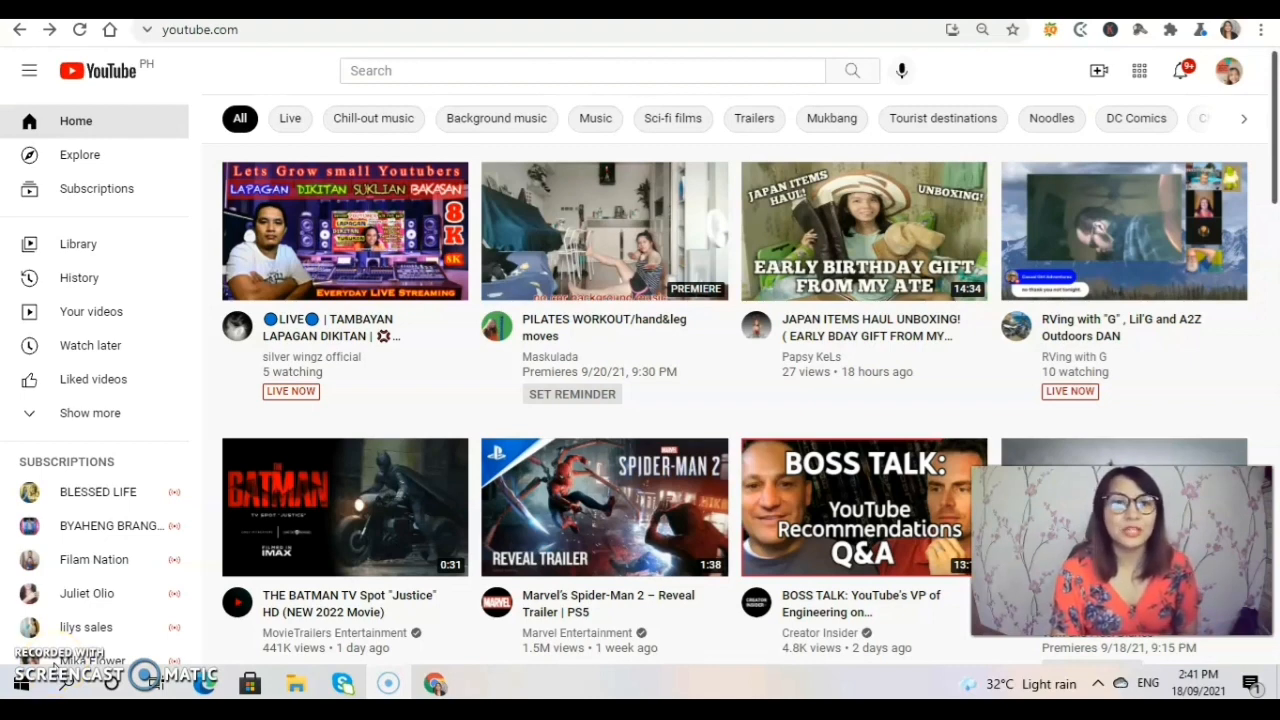
- Search for nightbot.tv in a new browser tab and open the Nightbot website from the results
left_click(244, 6)
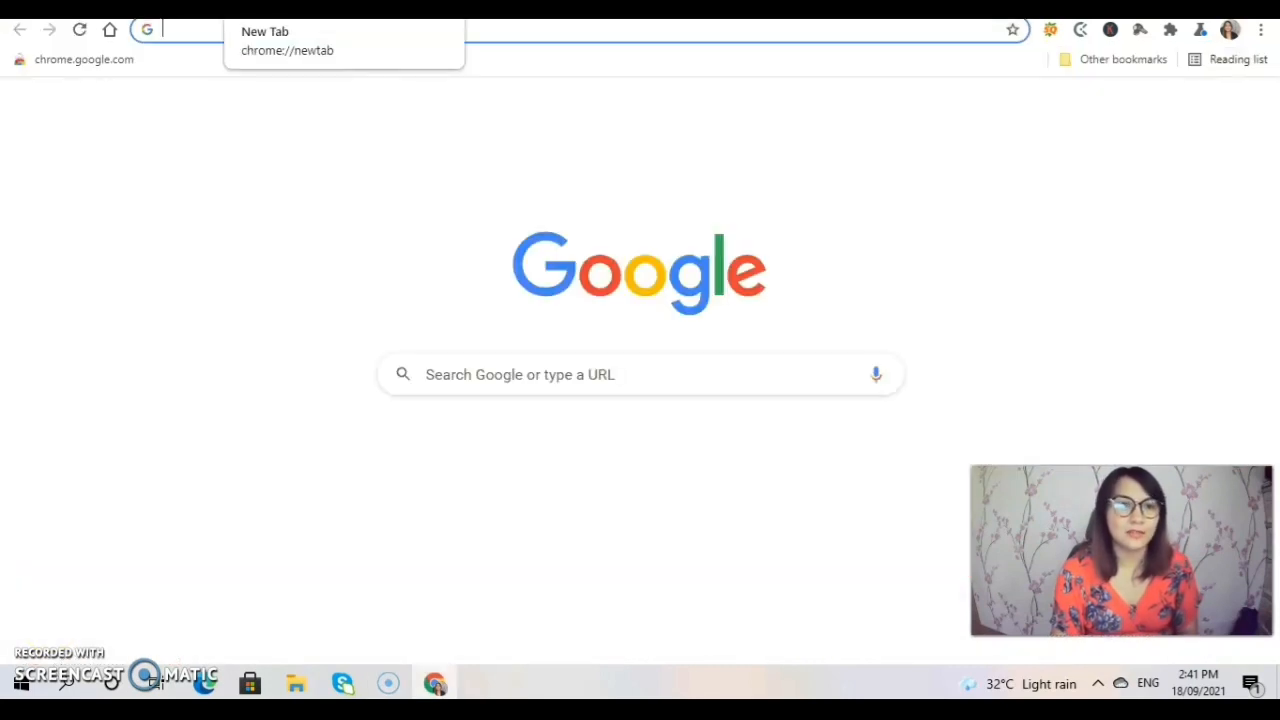
type("nightbo")
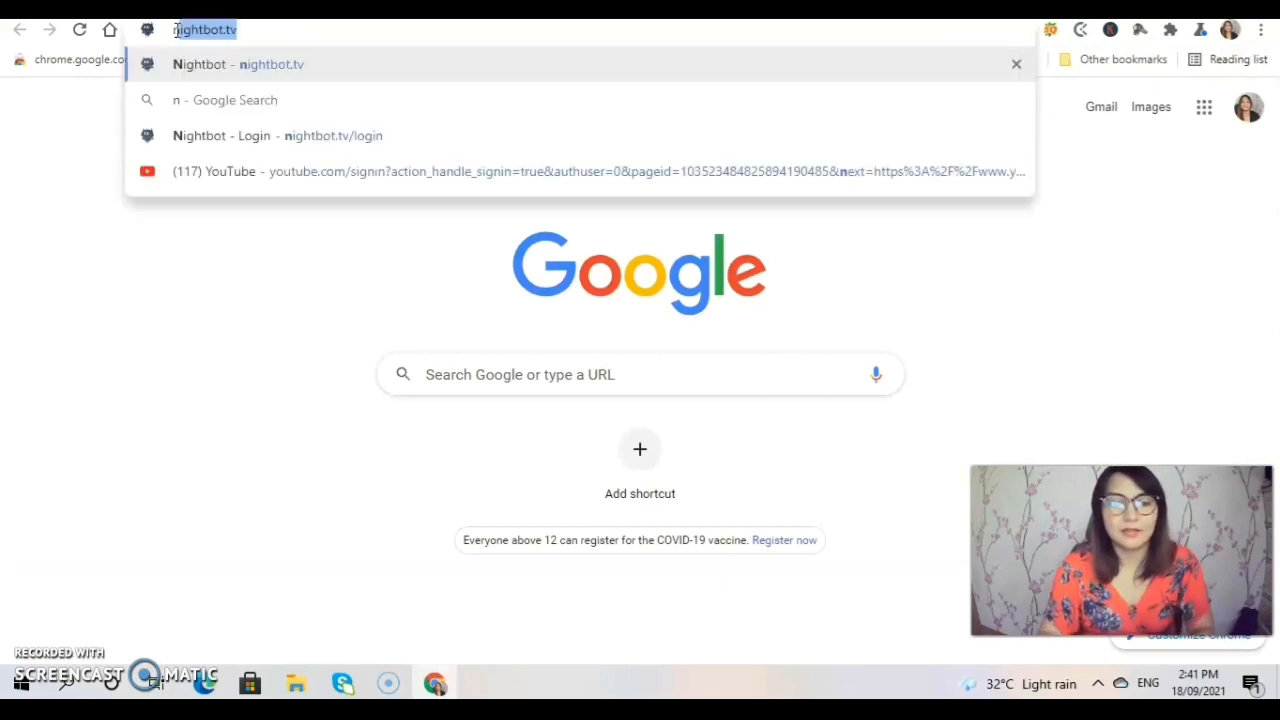
type("t.tgv")
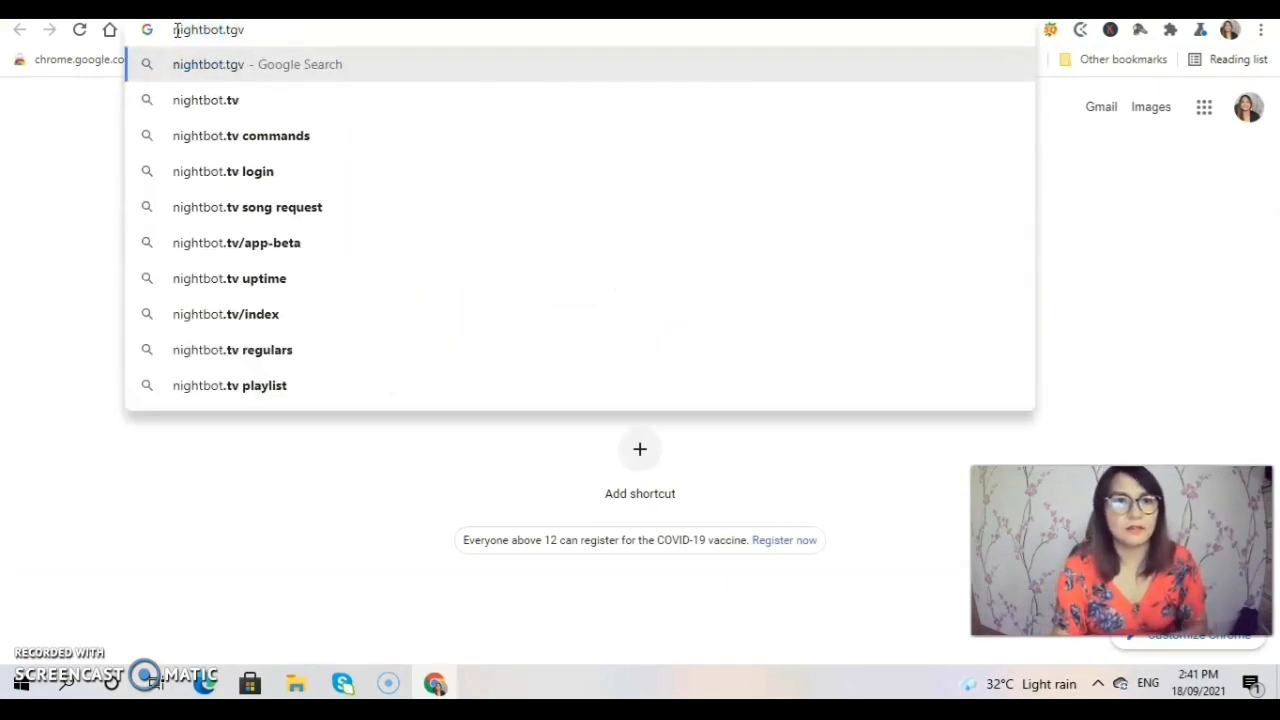
left_click(213, 104)
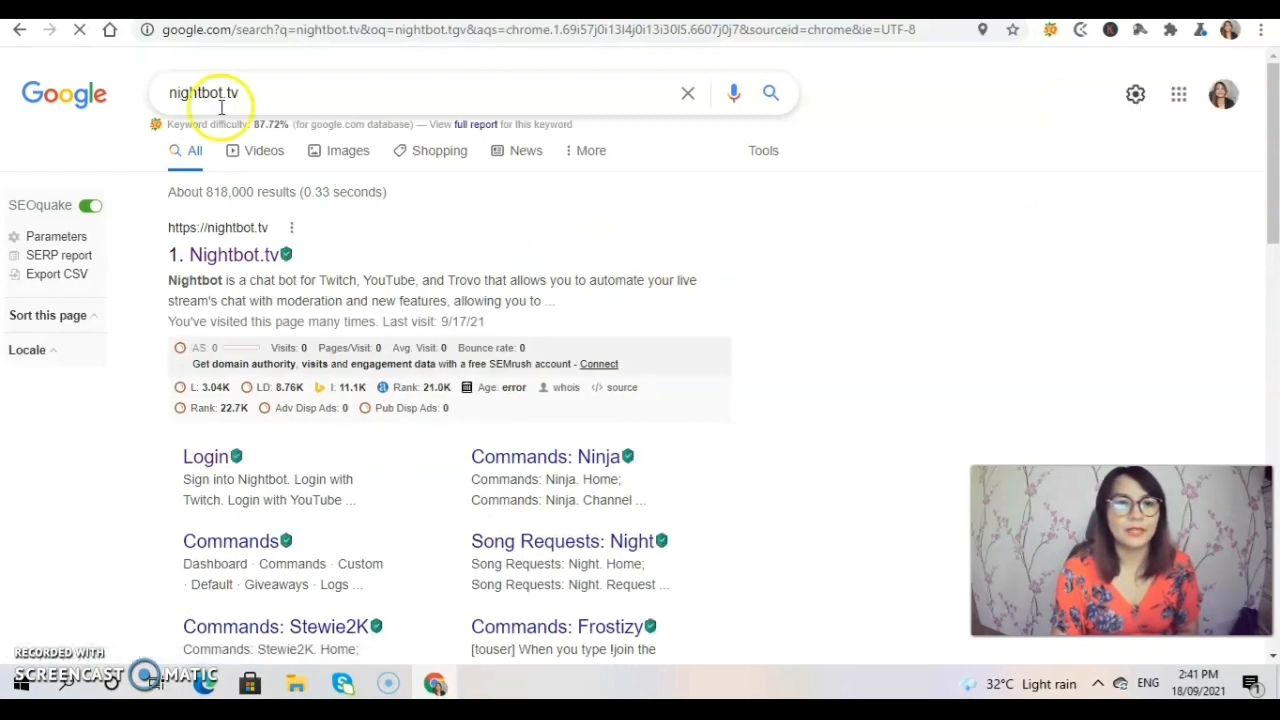
left_click(233, 260)
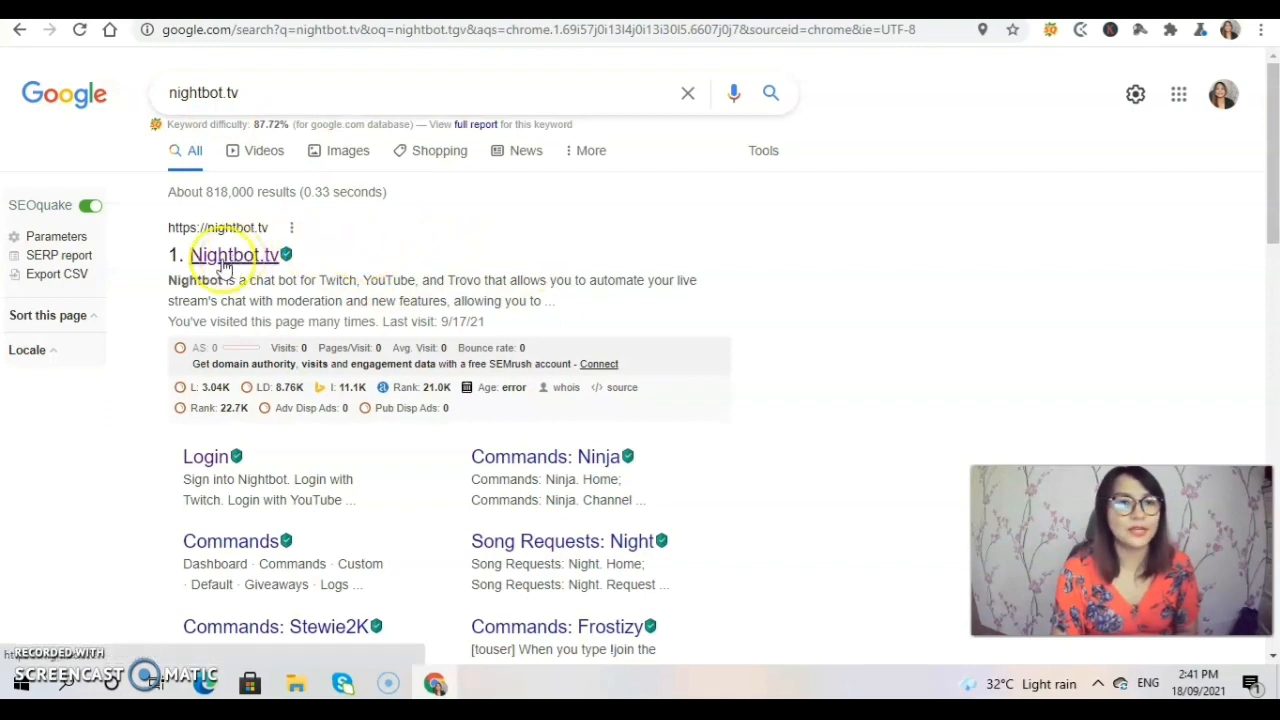
left_click(236, 268)
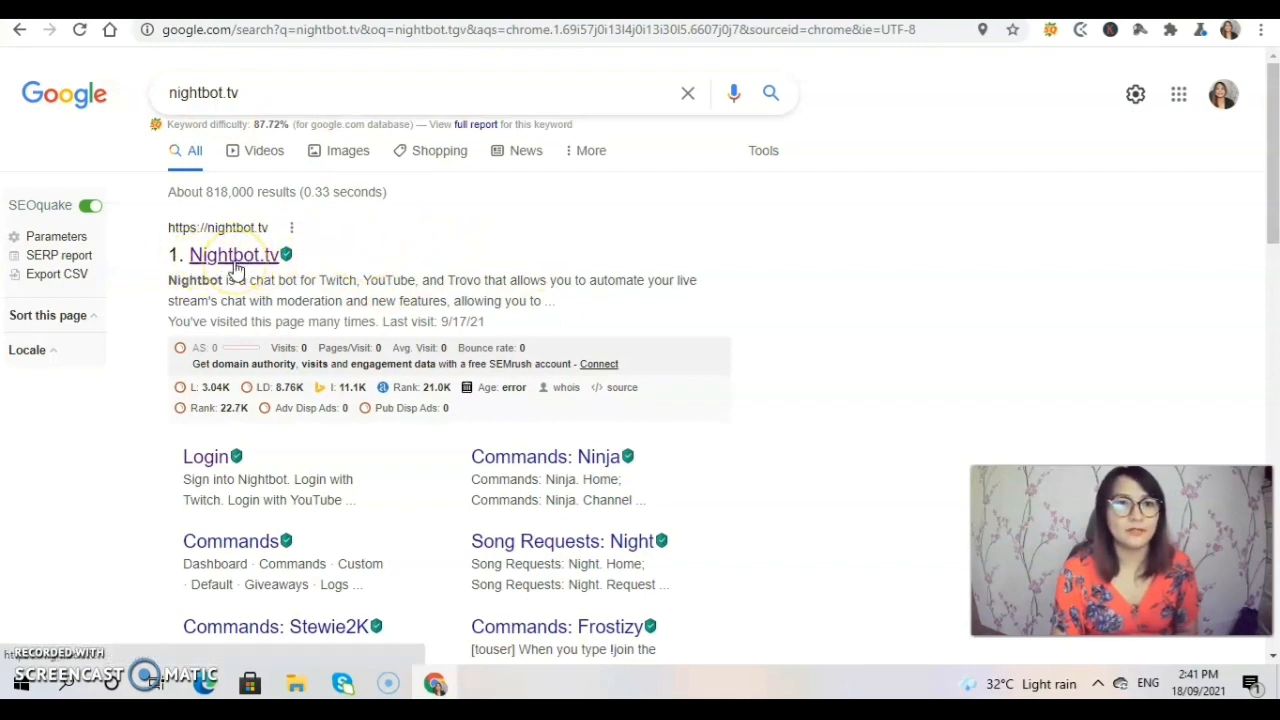
left_click(236, 268)
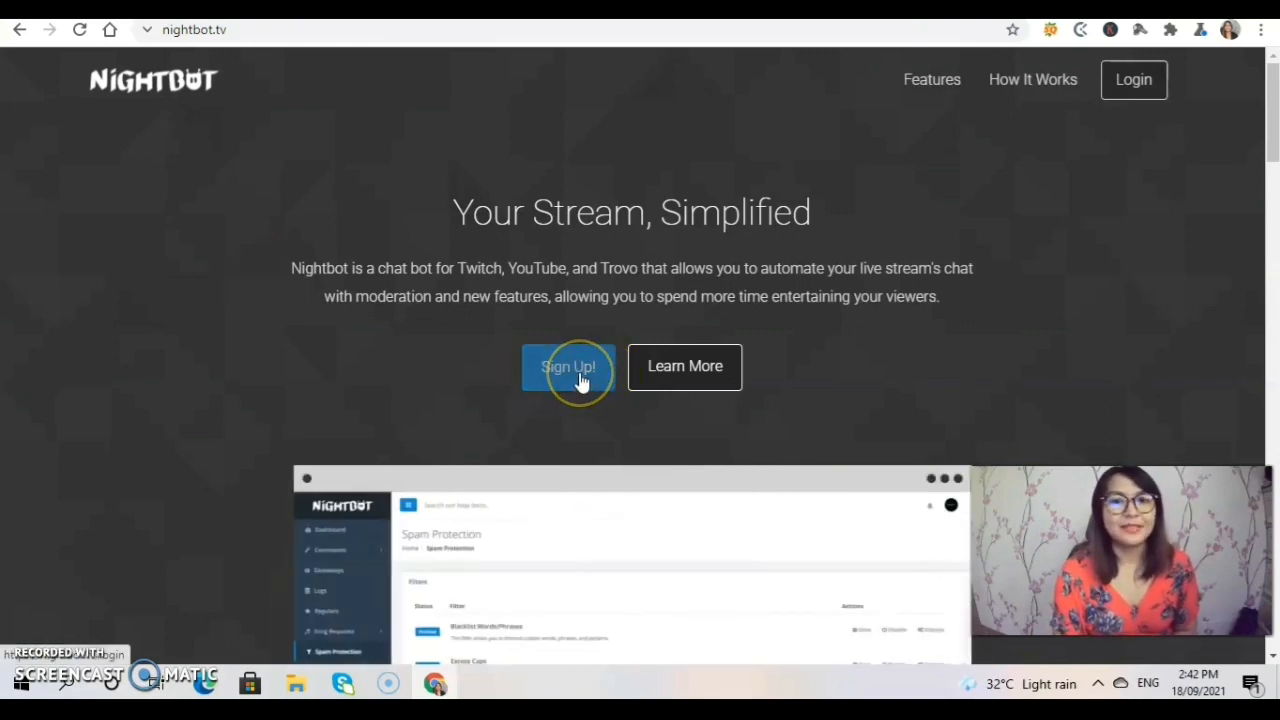
- Sign up for Nightbot with YouTube, choosing the Freelancing Tips for Beginners brand account and allowing Nightbot access to it
left_click(579, 375)
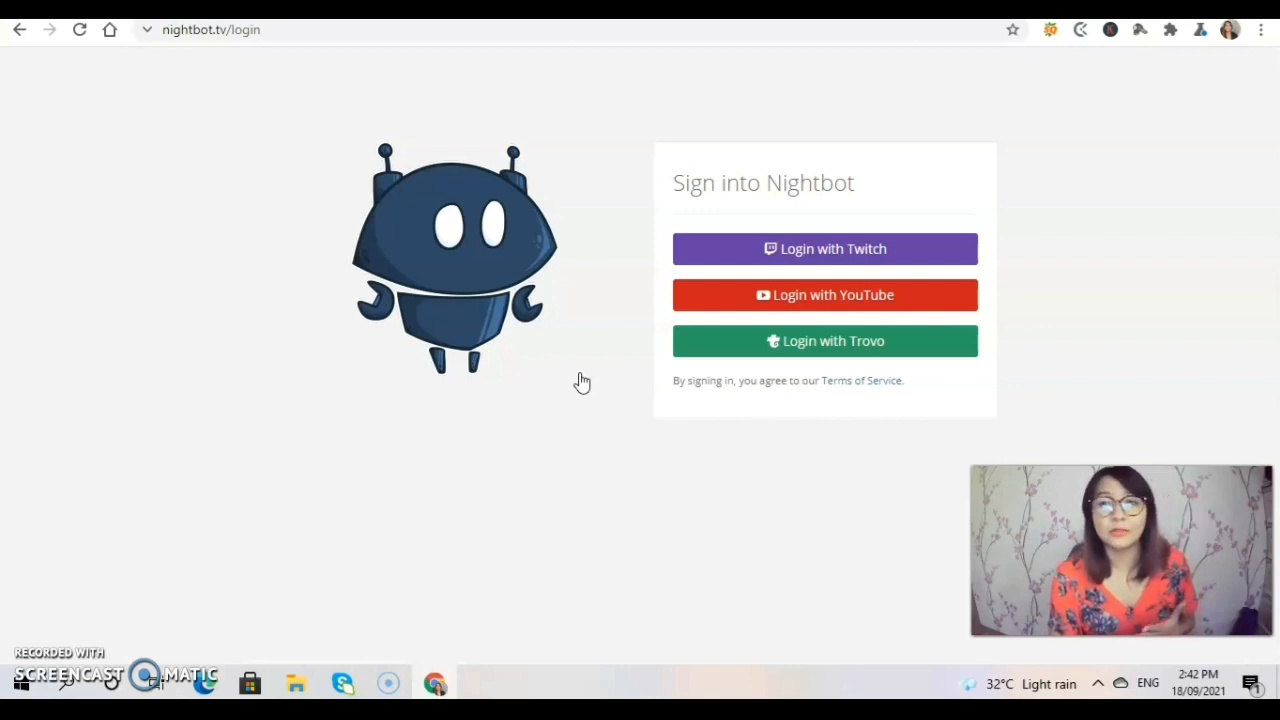
left_click(710, 302)
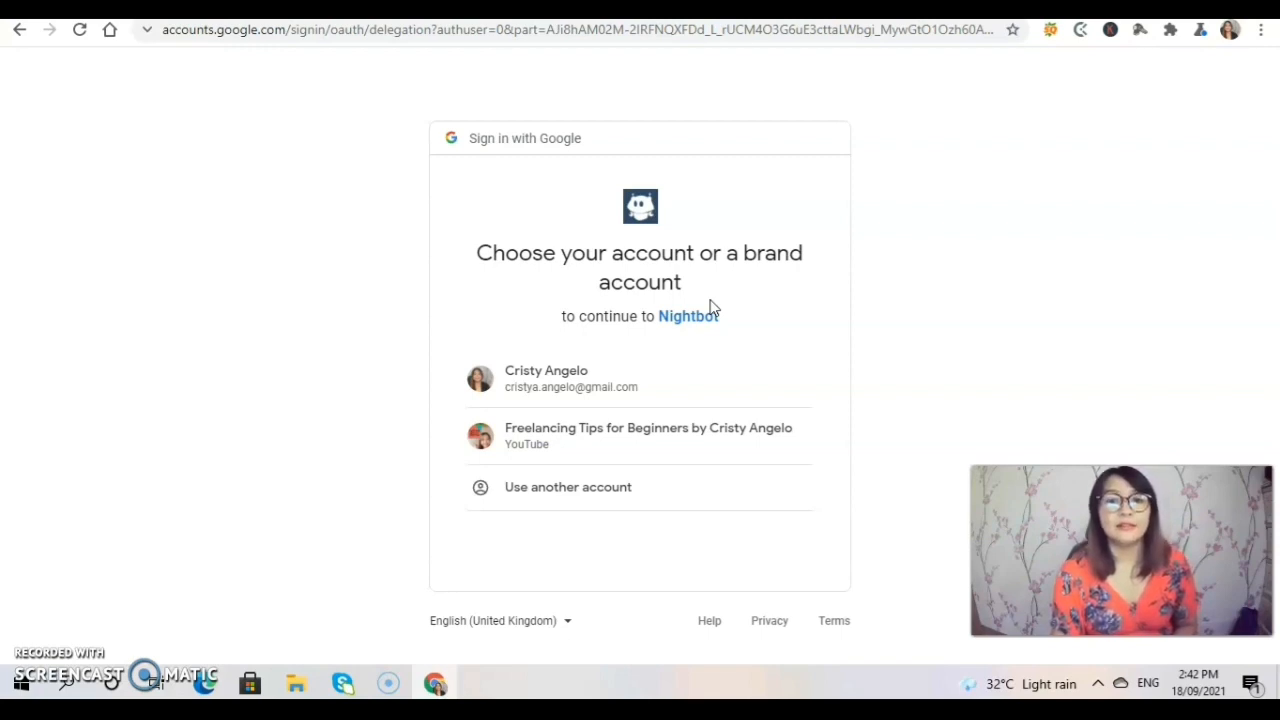
left_click(551, 441)
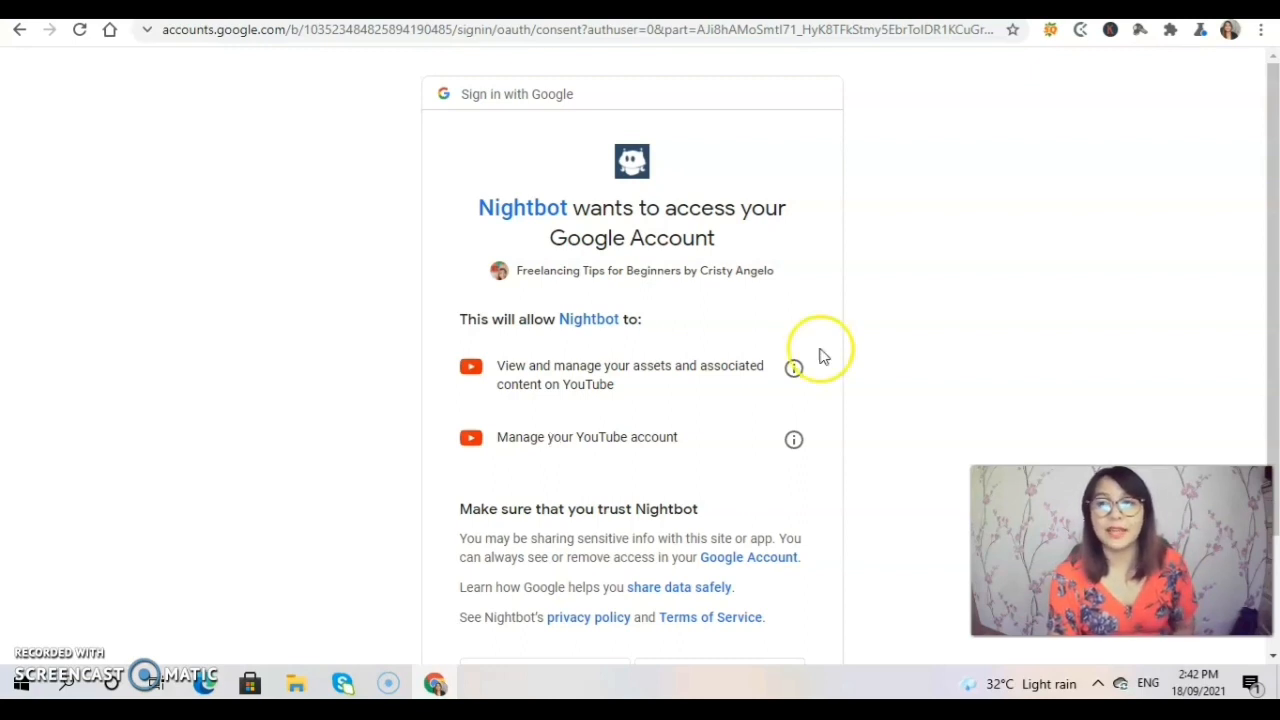
scroll(1270, 218, "down", 2)
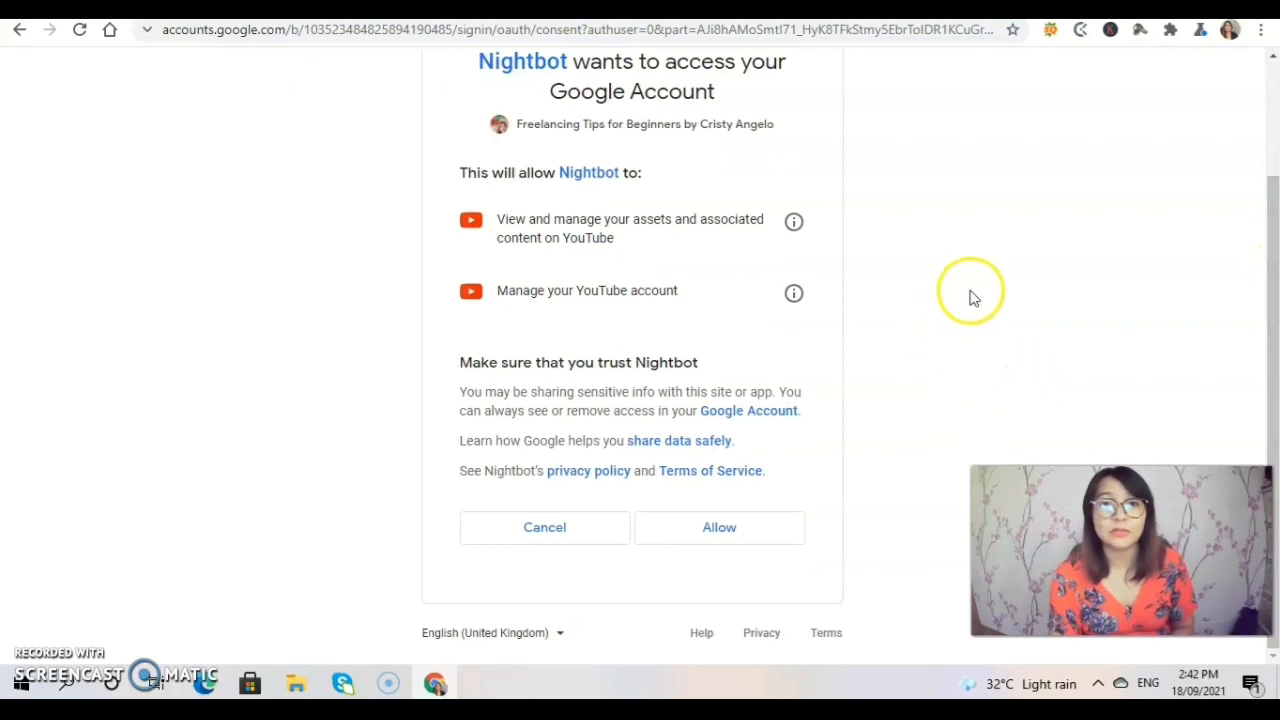
left_click(728, 533)
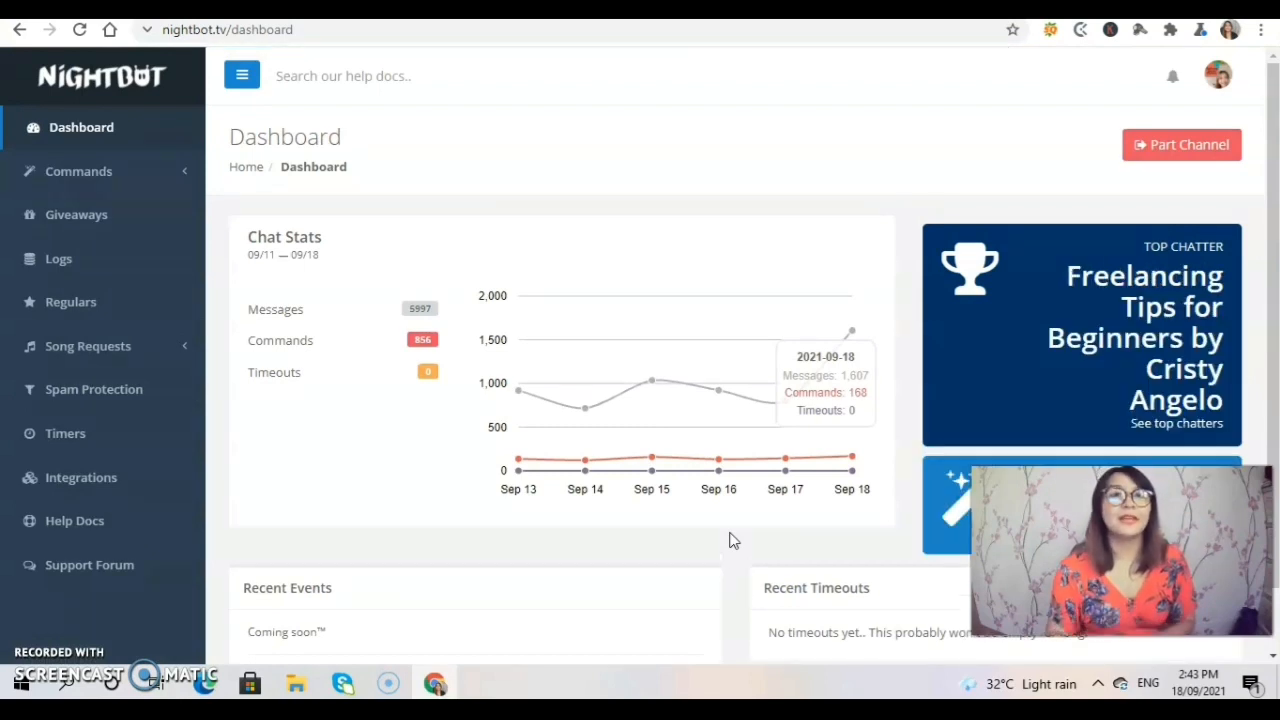
- Make Nightbot part from the channel and join it again
left_click(1180, 158)
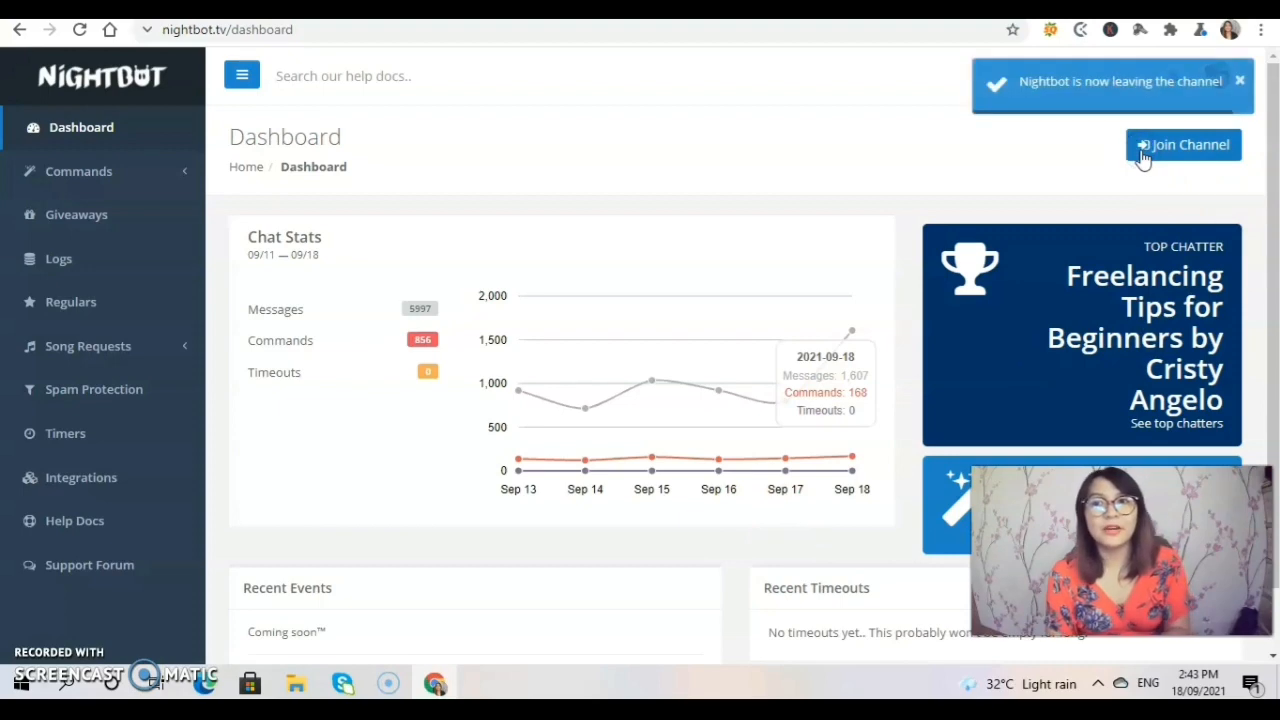
left_click(1138, 157)
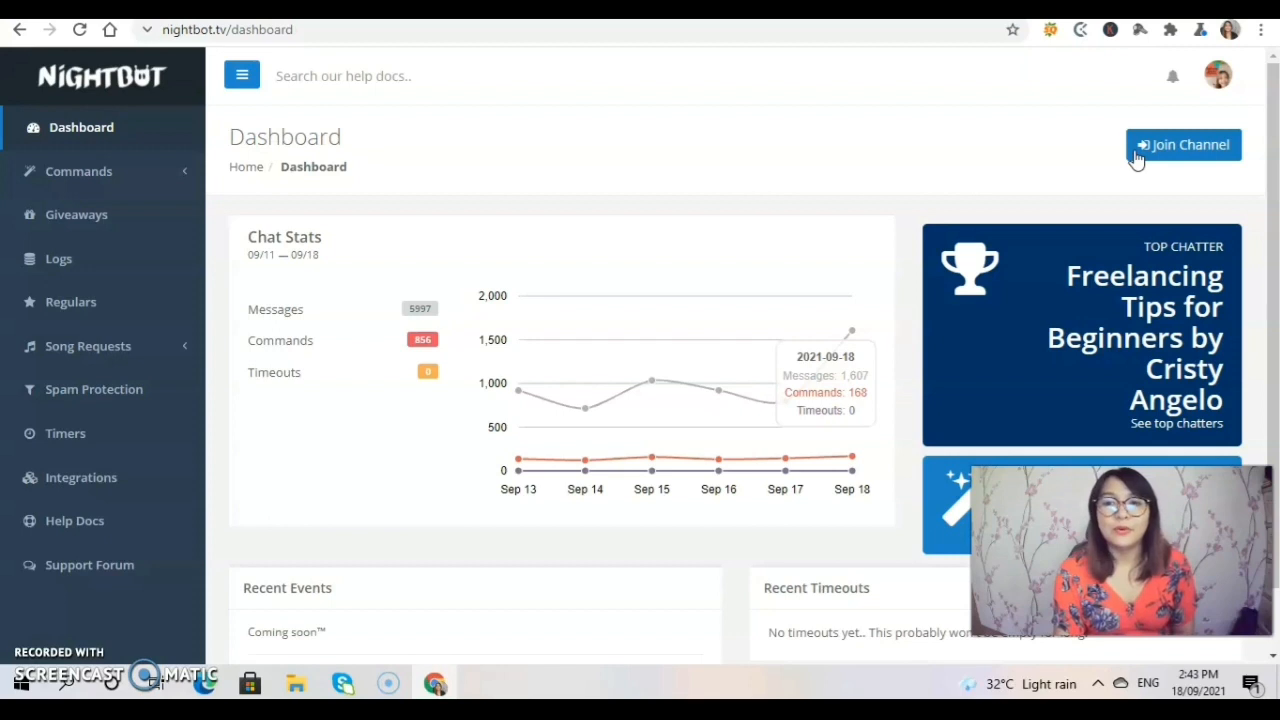
left_click(1192, 152)
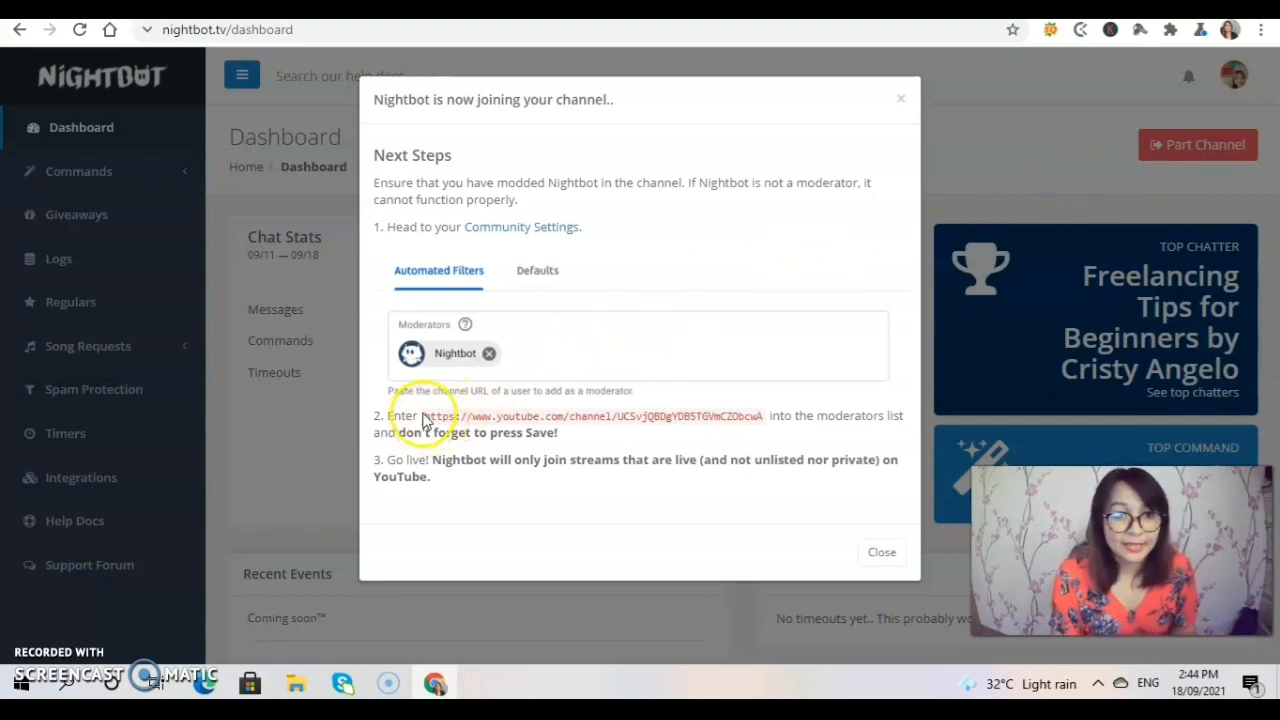
- Copy Nightbot's YouTube channel URL from the Next Steps instructions and close the dialog
left_click_drag(427, 415, 763, 418)
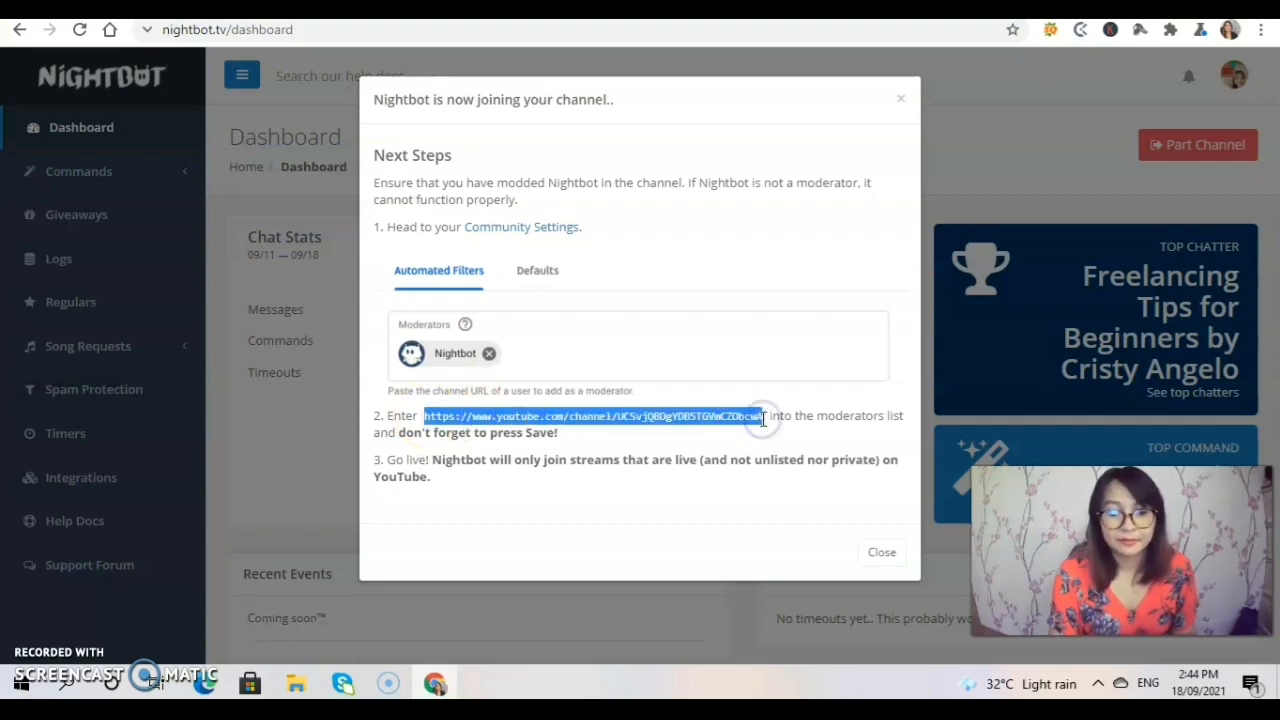
right_click(763, 418)
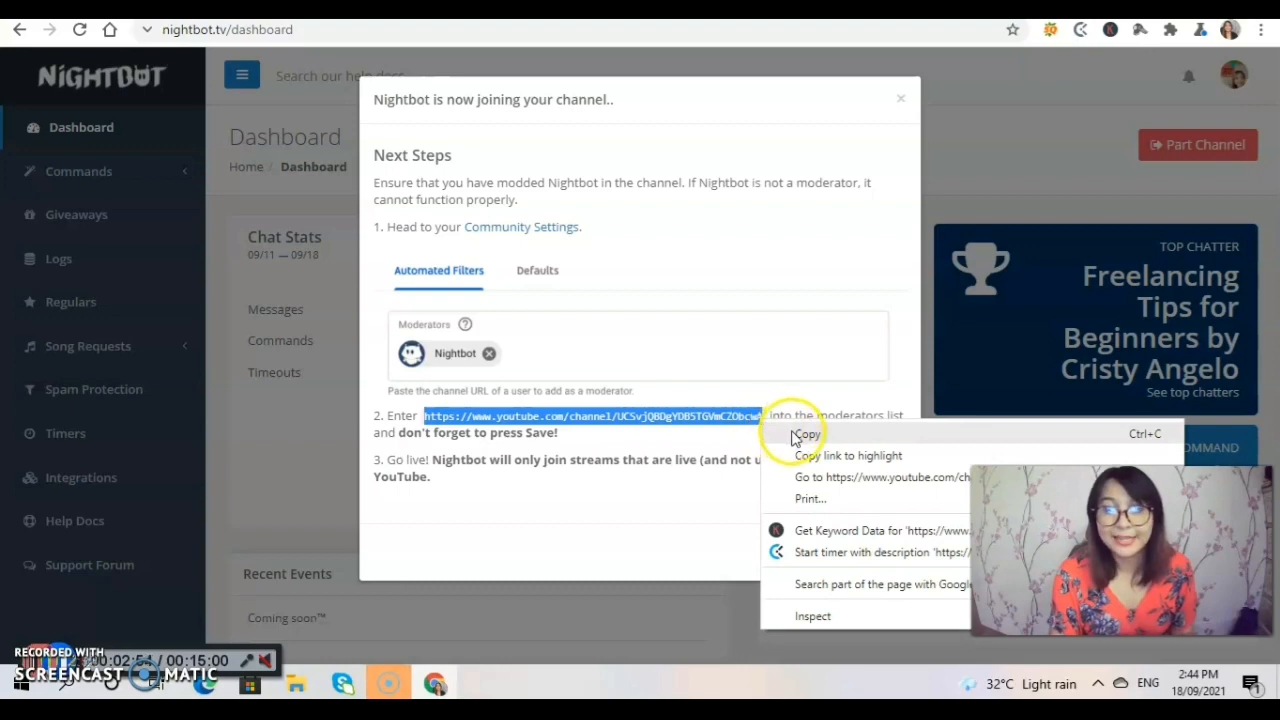
left_click(785, 434)
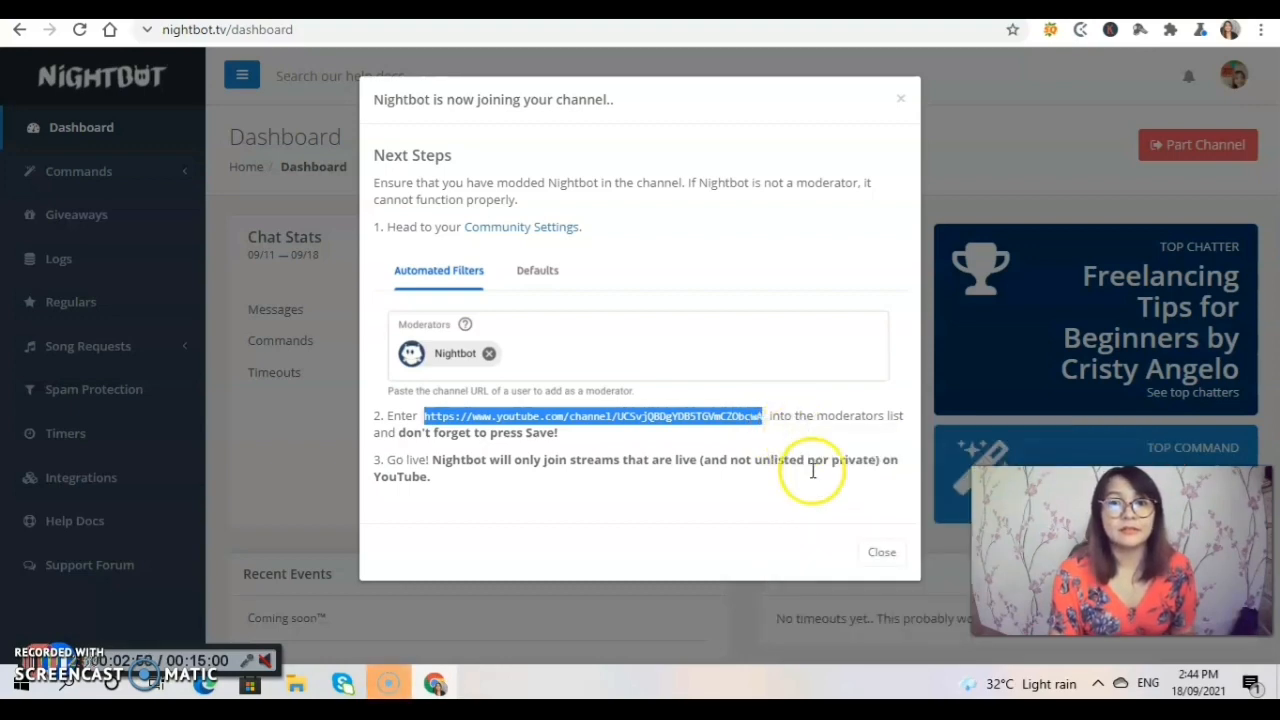
left_click(884, 555)
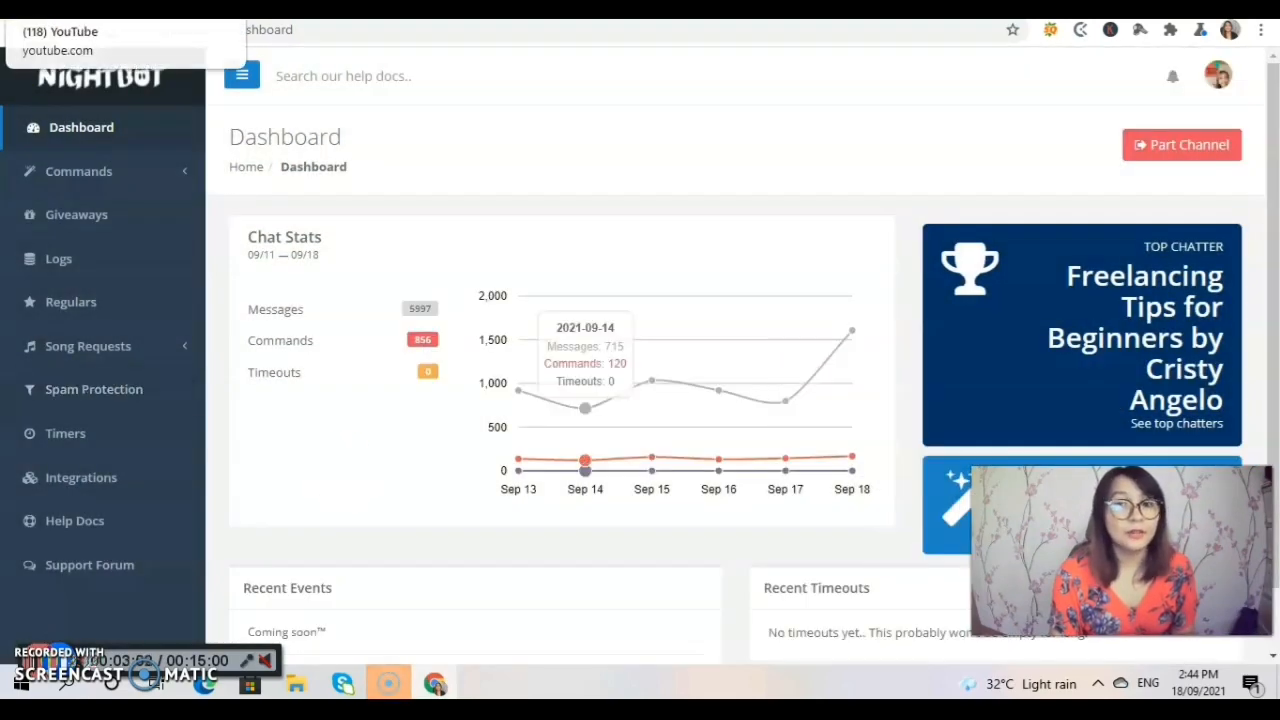
- Switch to YouTube and open the channel's Community settings in YouTube Studio
left_click(100, 8)
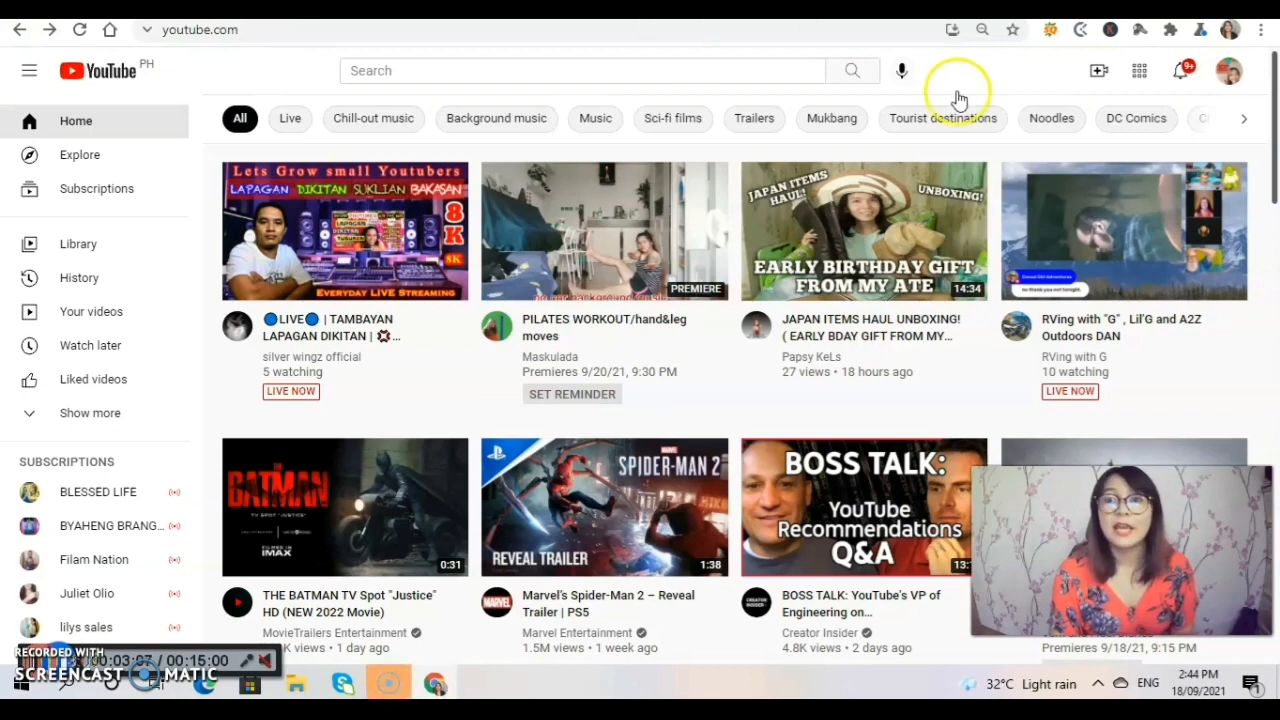
left_click(1229, 72)
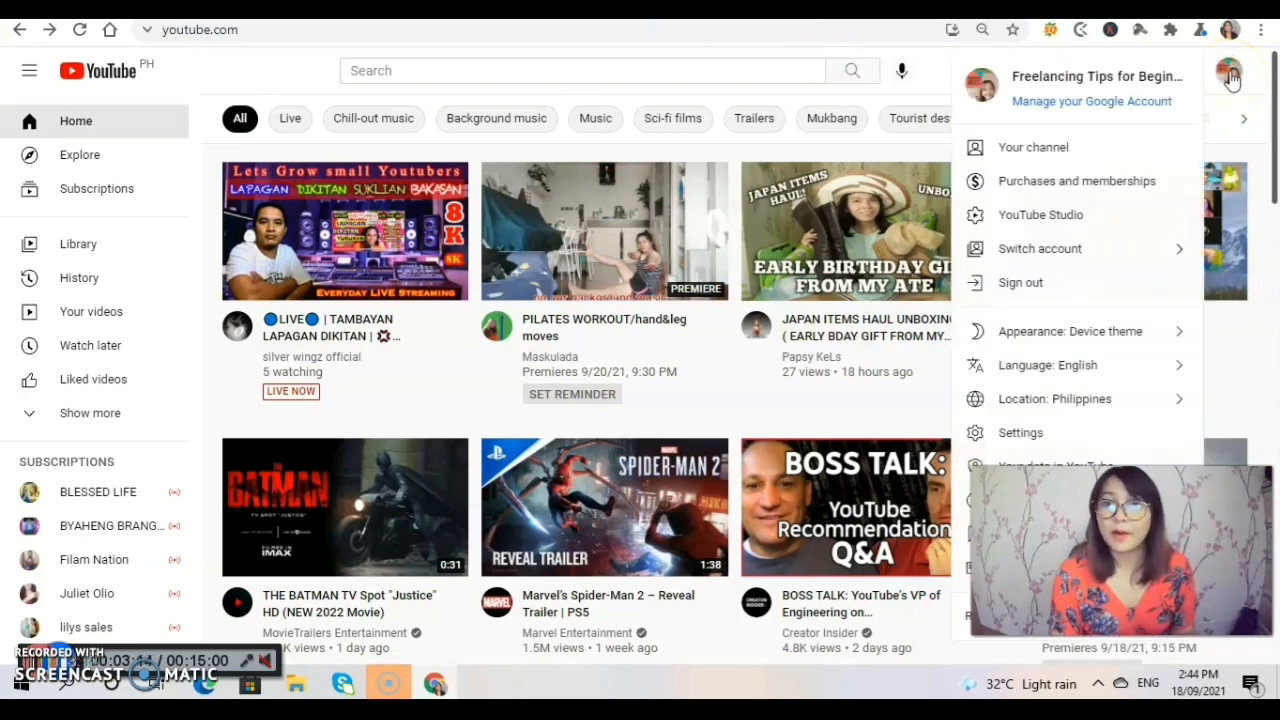
left_click(1017, 218)
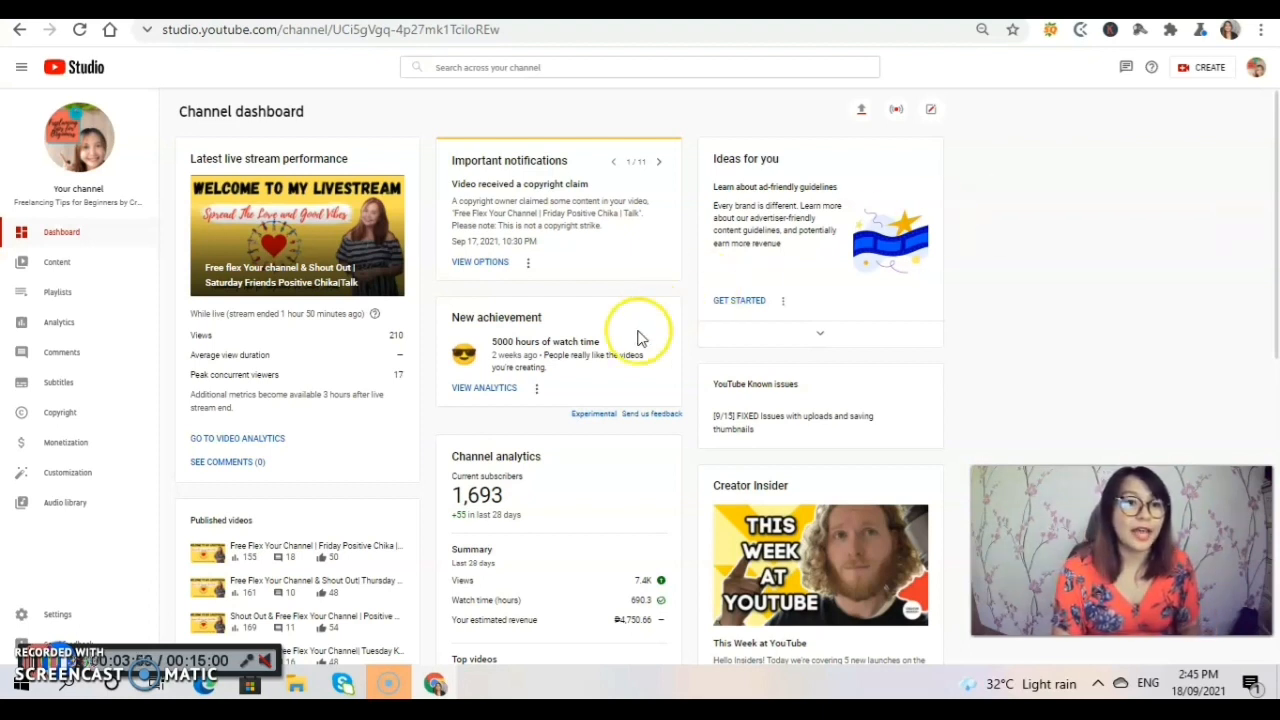
left_click(55, 618)
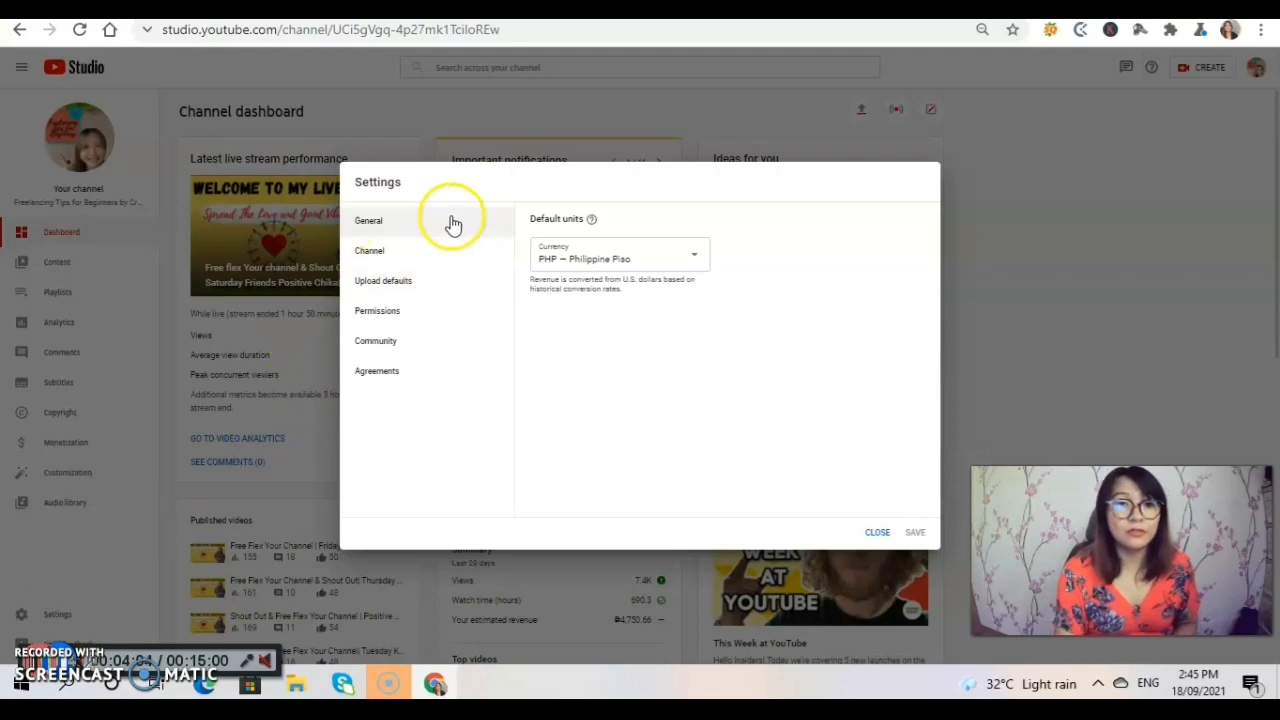
left_click(378, 346)
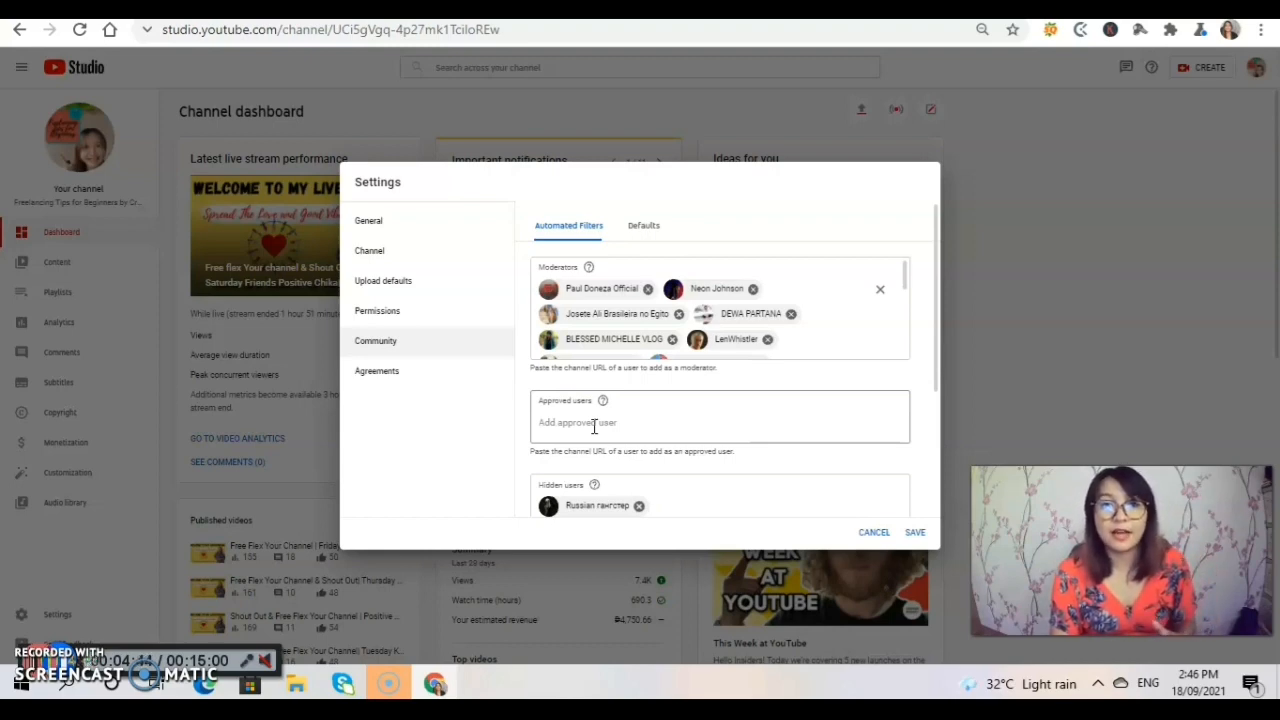
- Add Nightbot as an approved user using its copied channel URL and save the Community settings
left_click(594, 426)
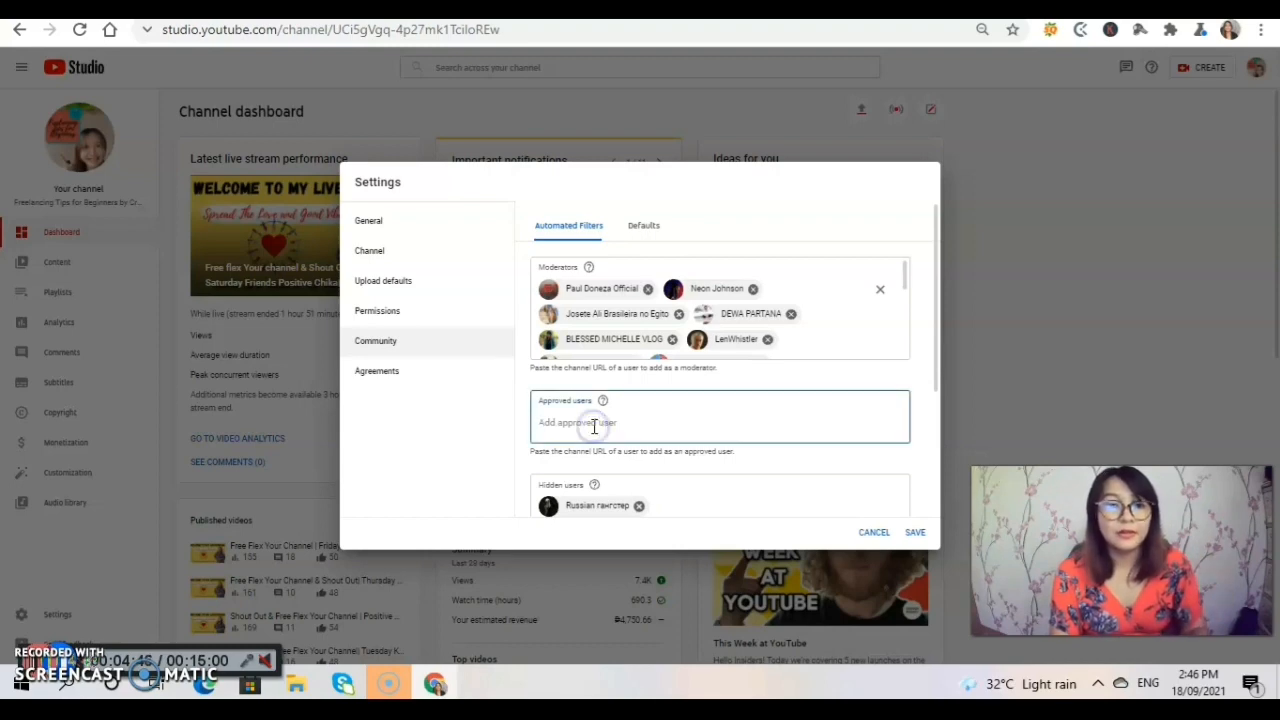
type("https://www.youtube.com/channel/UCSvjQBDgYDB5TGVmCZ0bcwA")
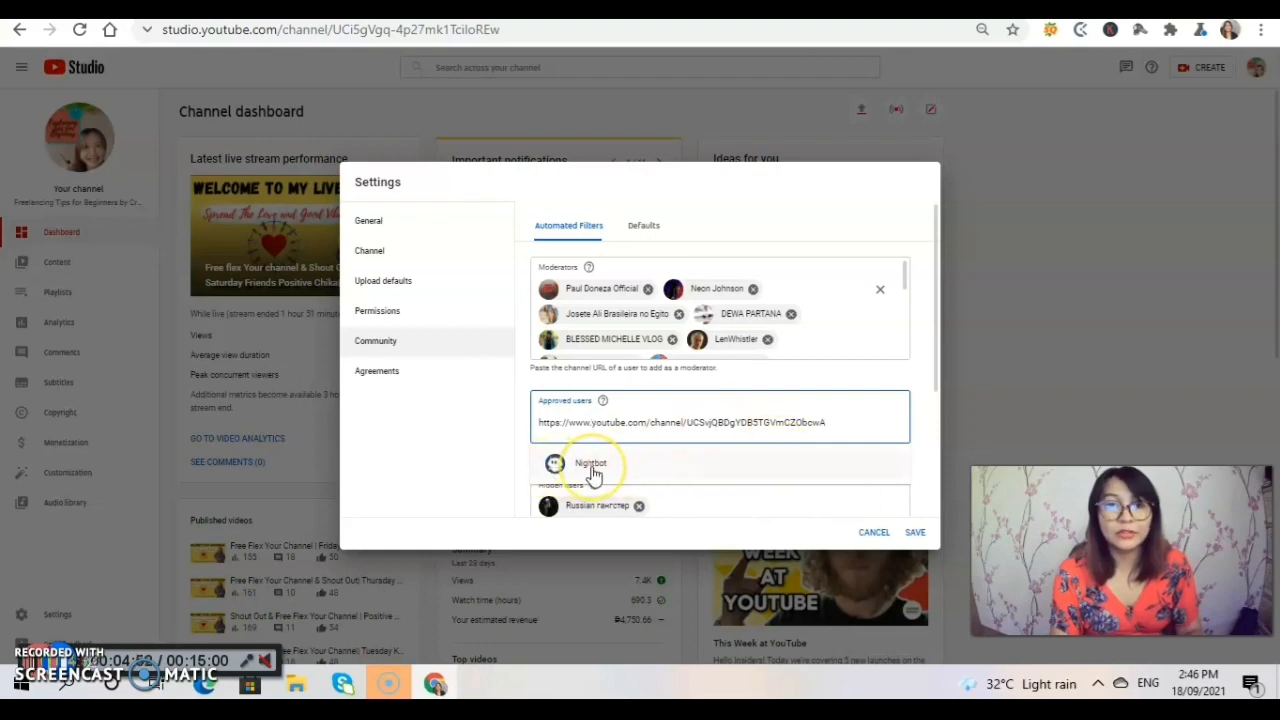
left_click(591, 466)
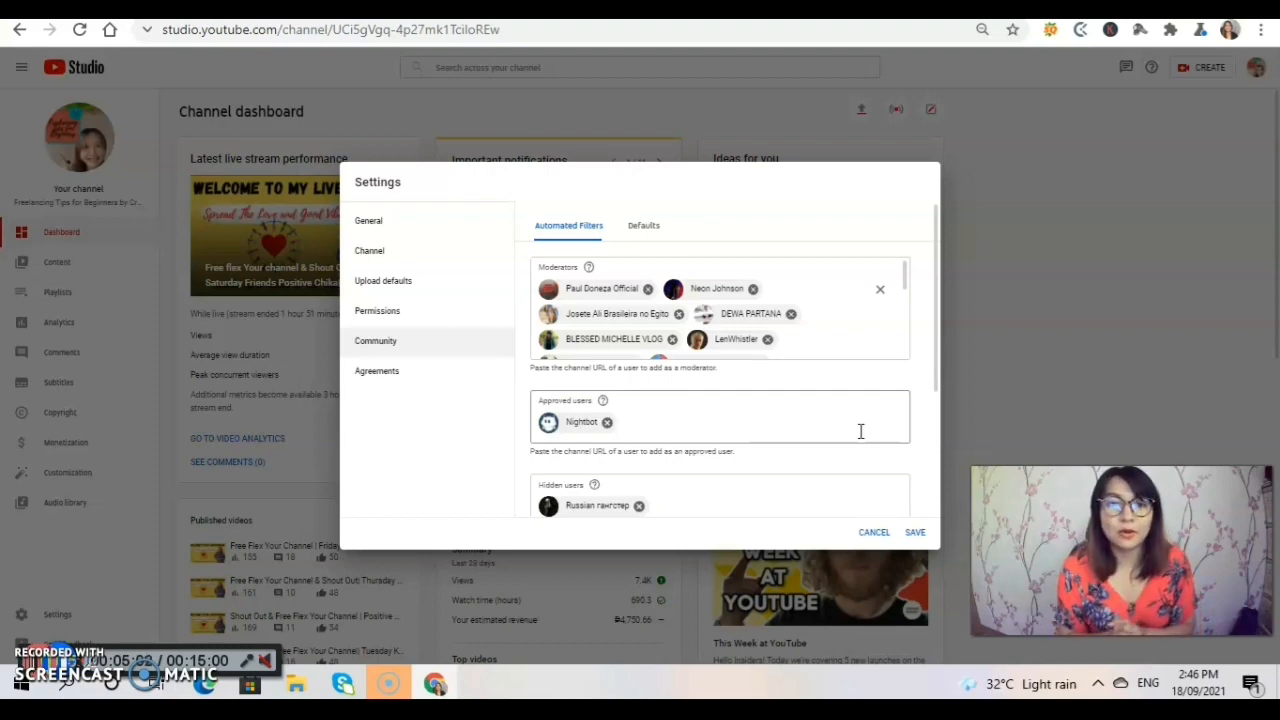
left_click(915, 532)
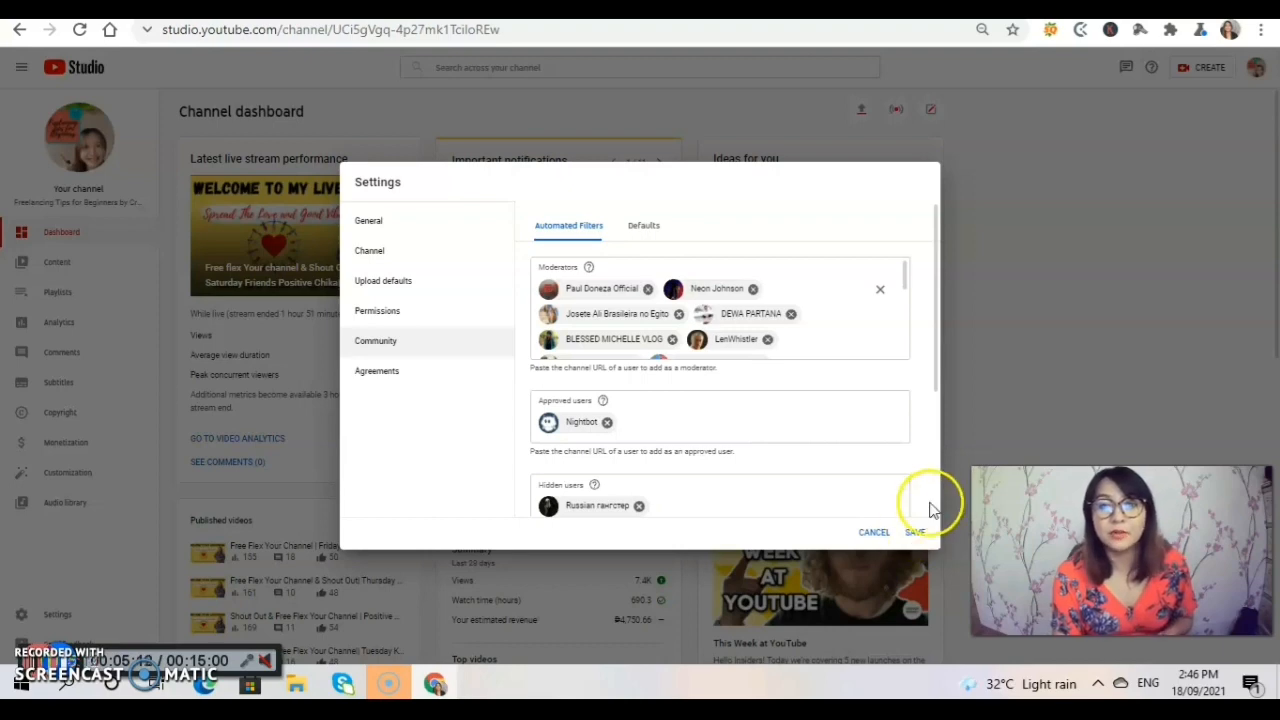
left_click(915, 534)
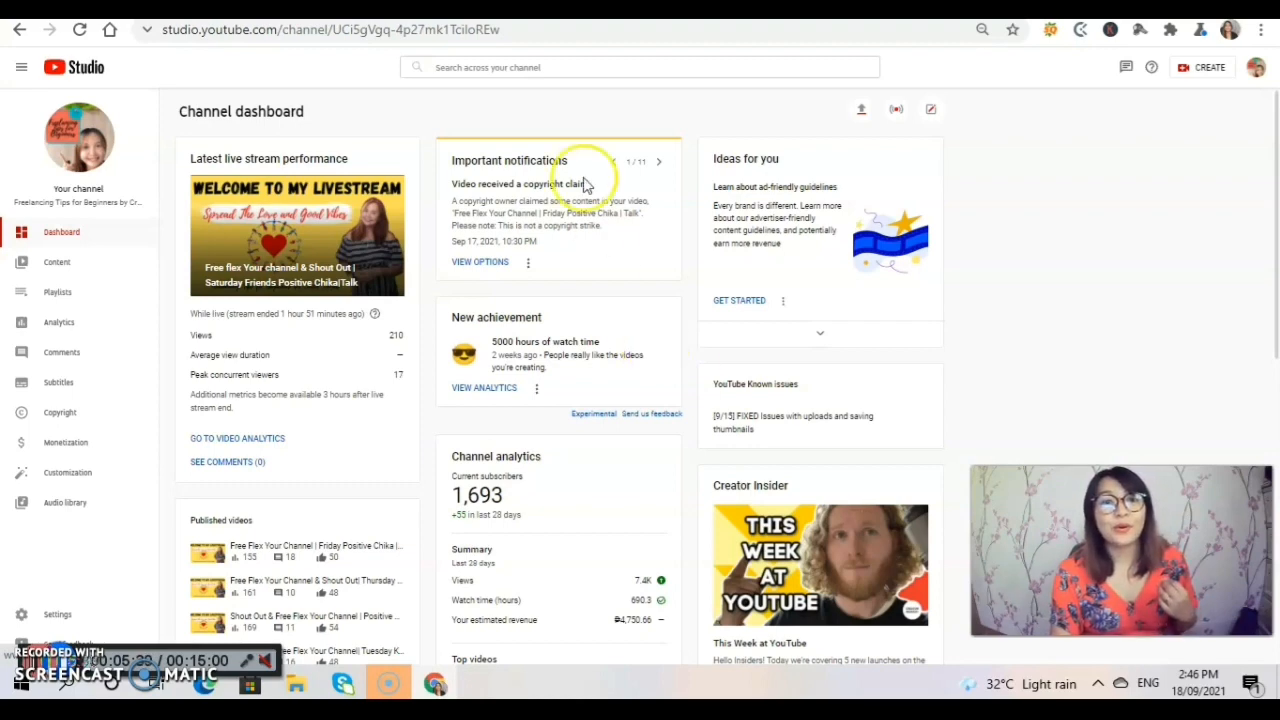
- Switch back to Nightbot and open the channel's custom commands list
left_click(480, 10)
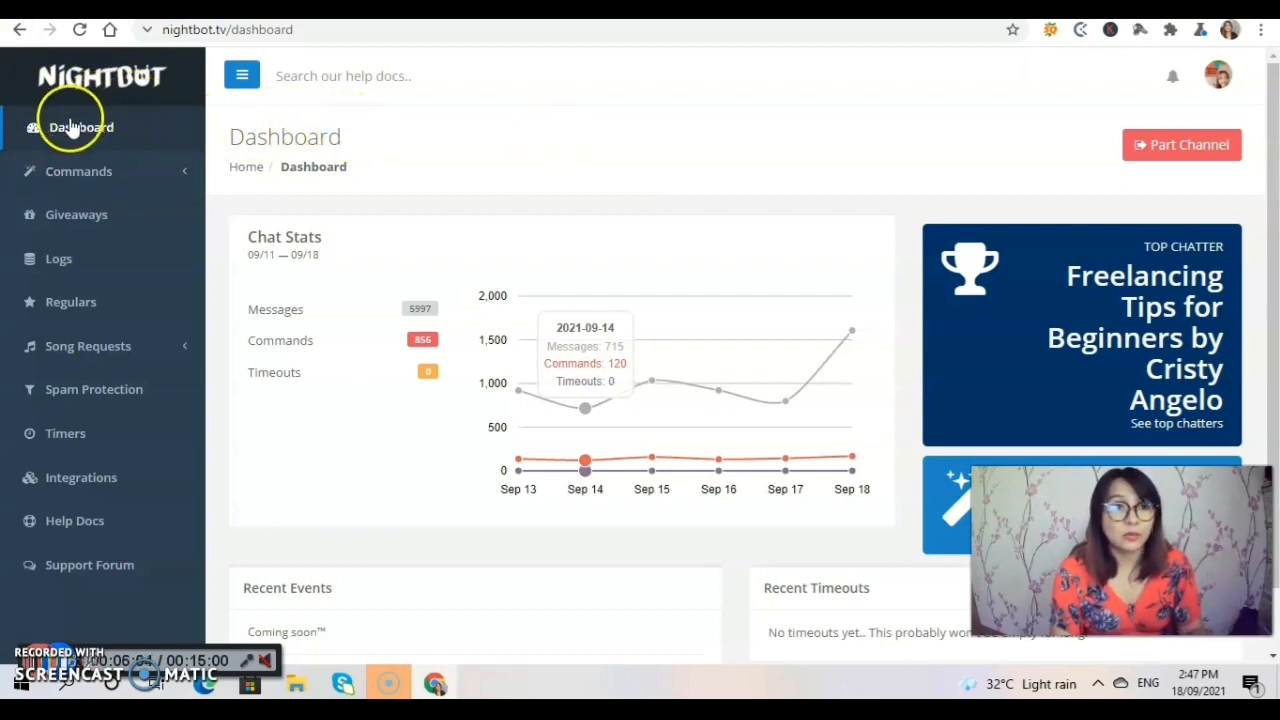
left_click(77, 176)
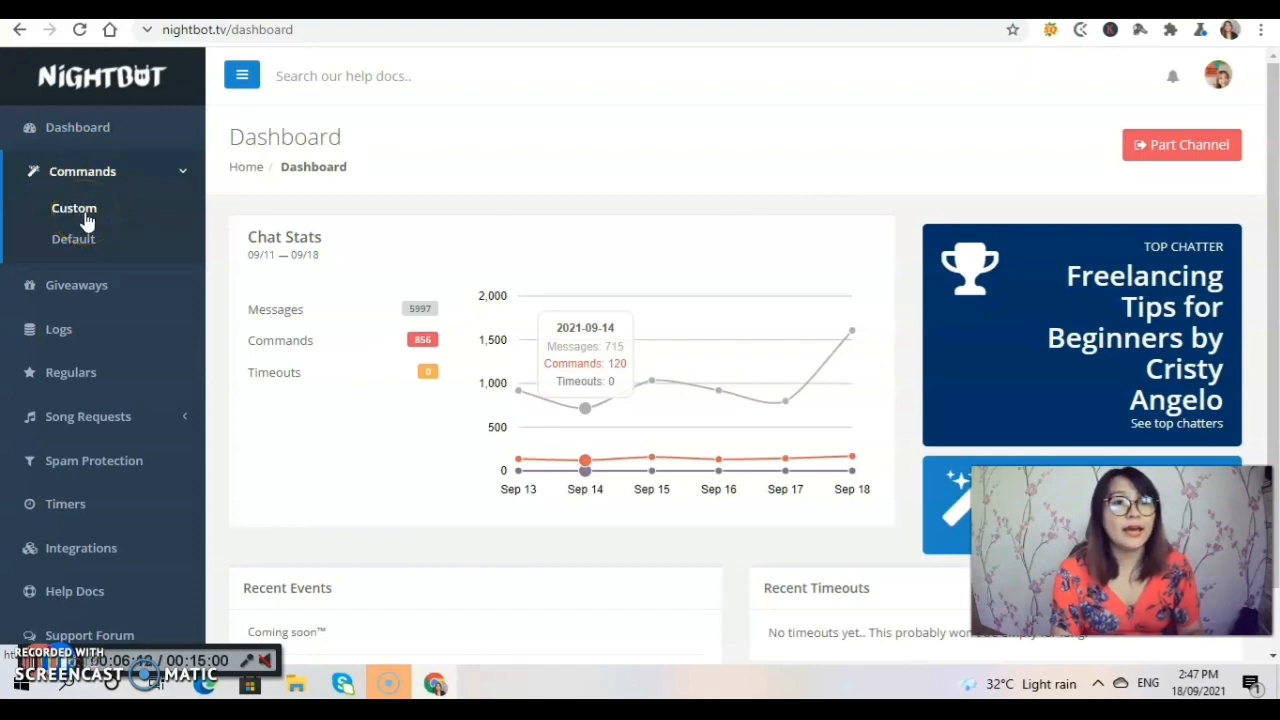
left_click(80, 209)
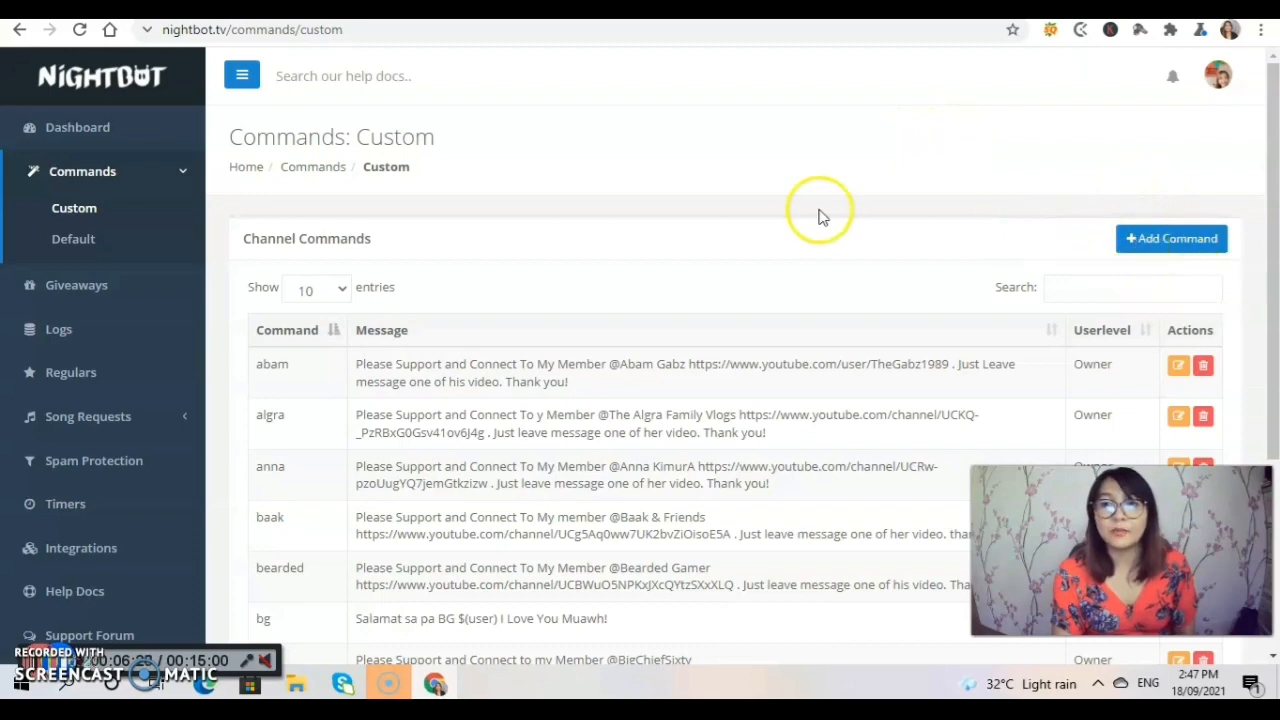
- Start adding a new custom command and name it "Simple"
left_click(1152, 245)
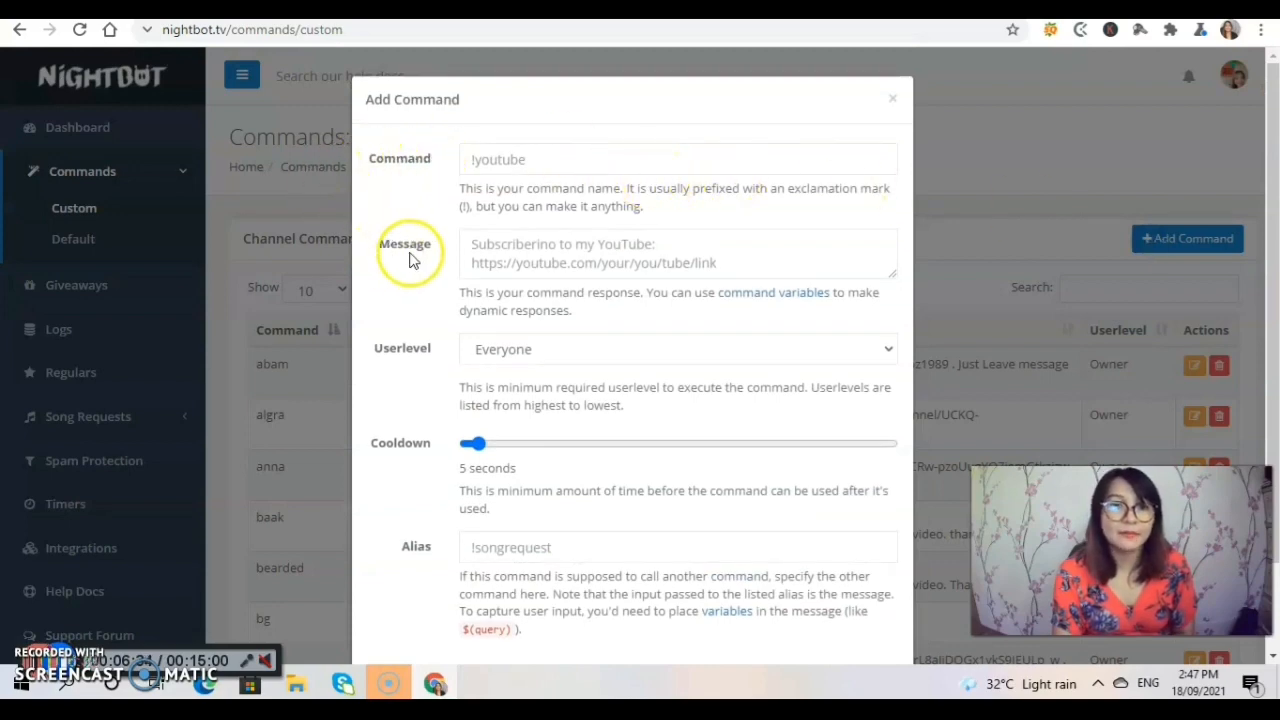
left_click(532, 162)
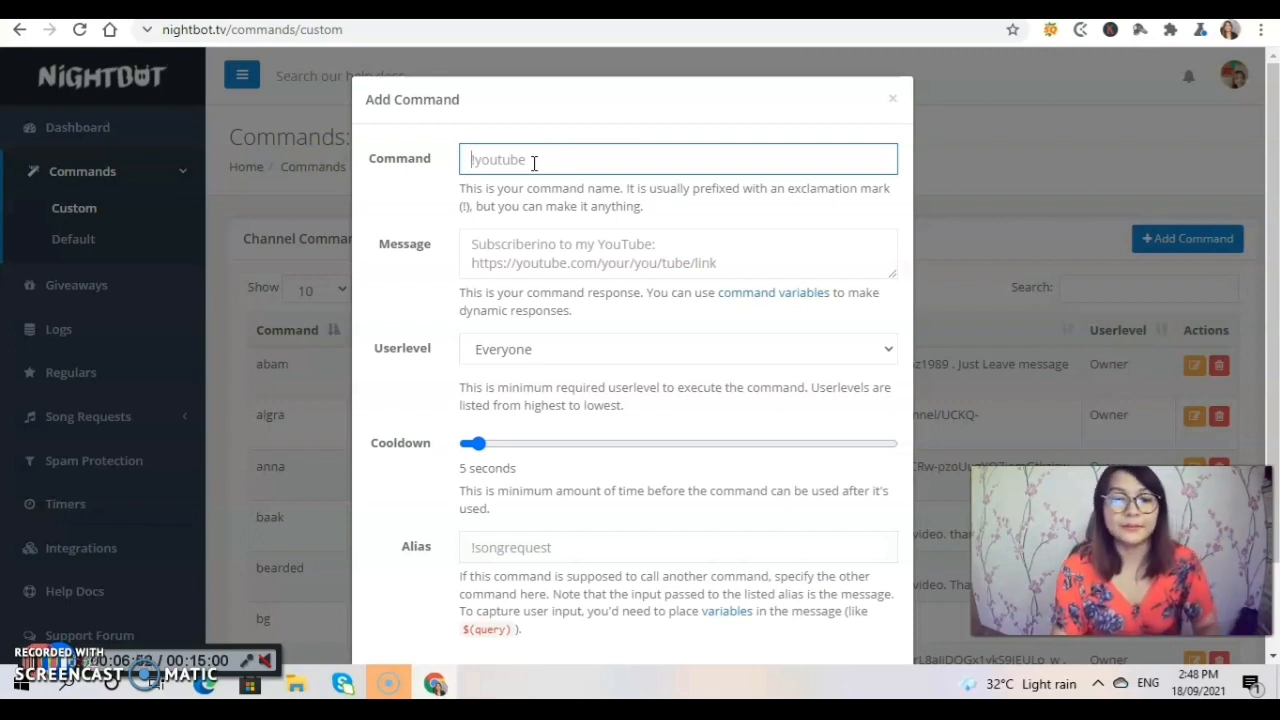
type("Simple")
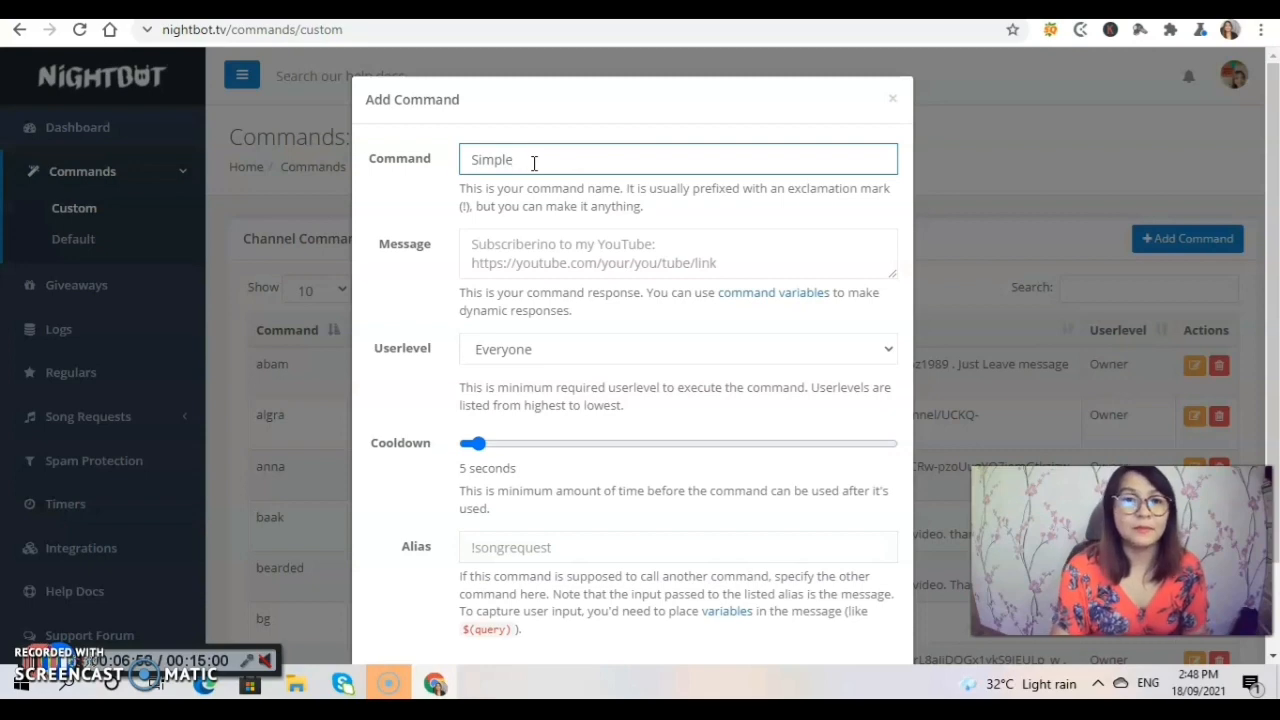
- Begin the command's response message with "Please Support and Connect to", capitalising Connect
left_click(475, 245)
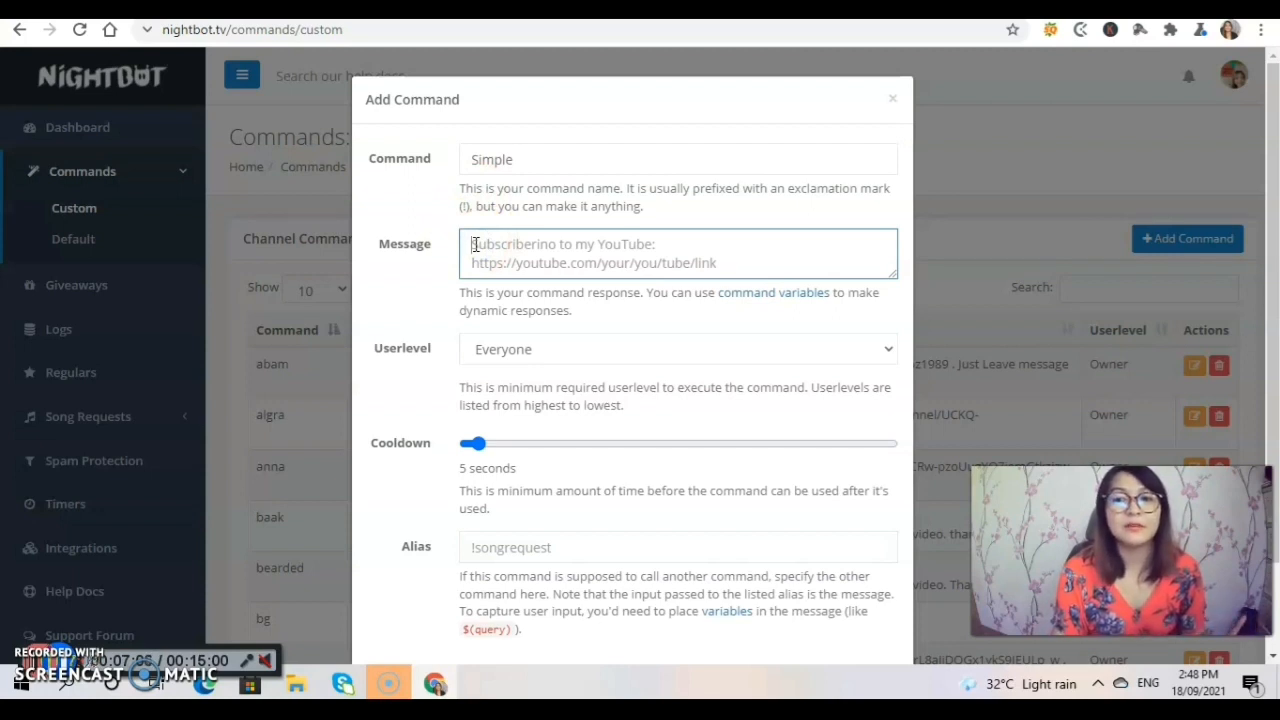
type("He")
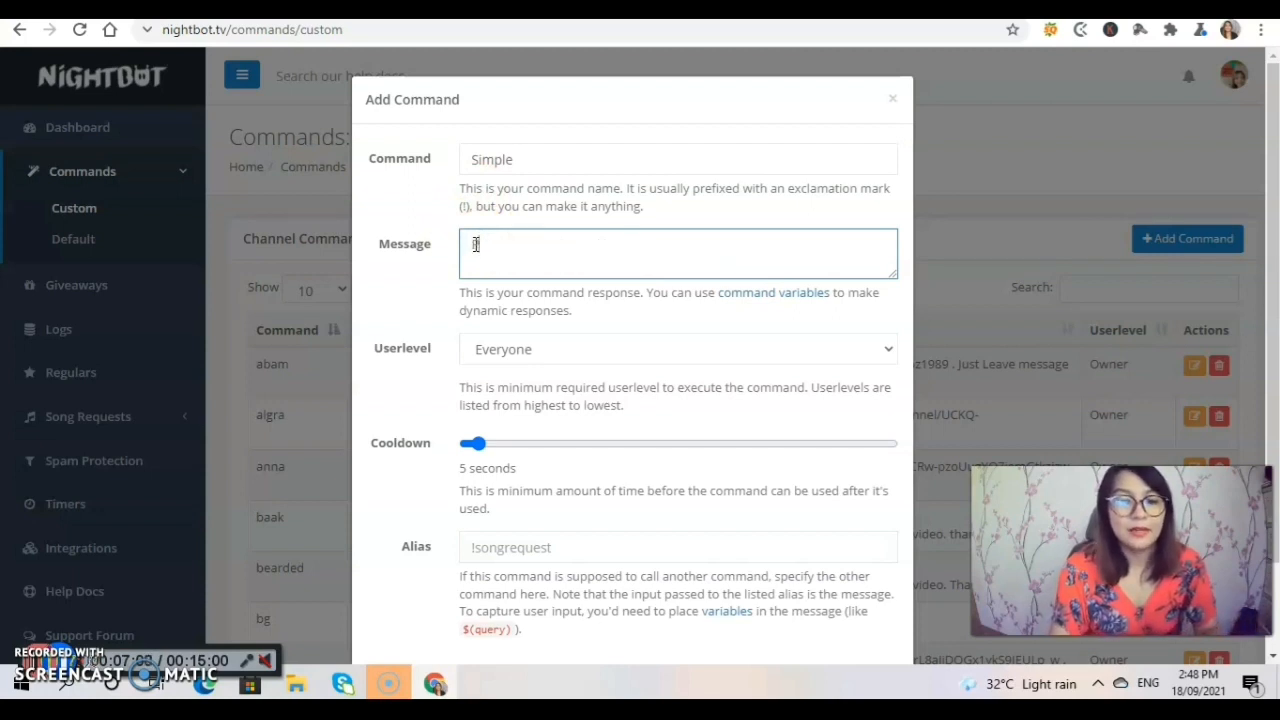
type("ase S")
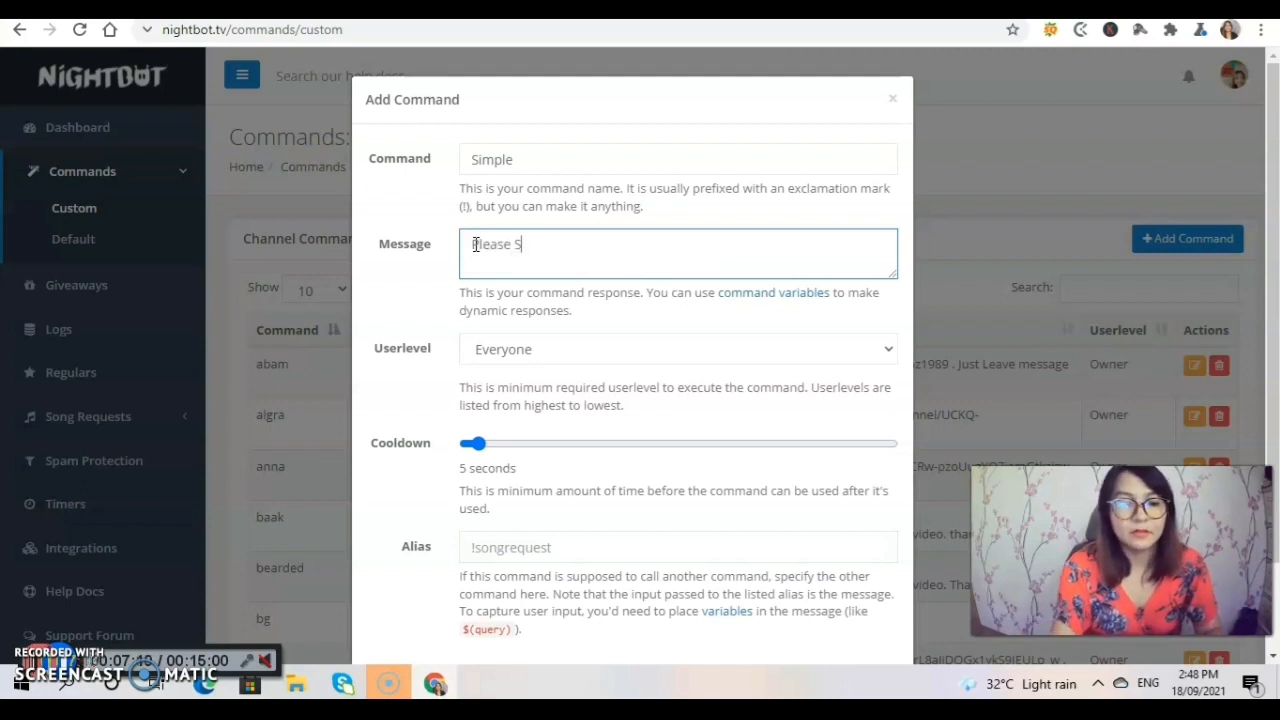
type("upport")
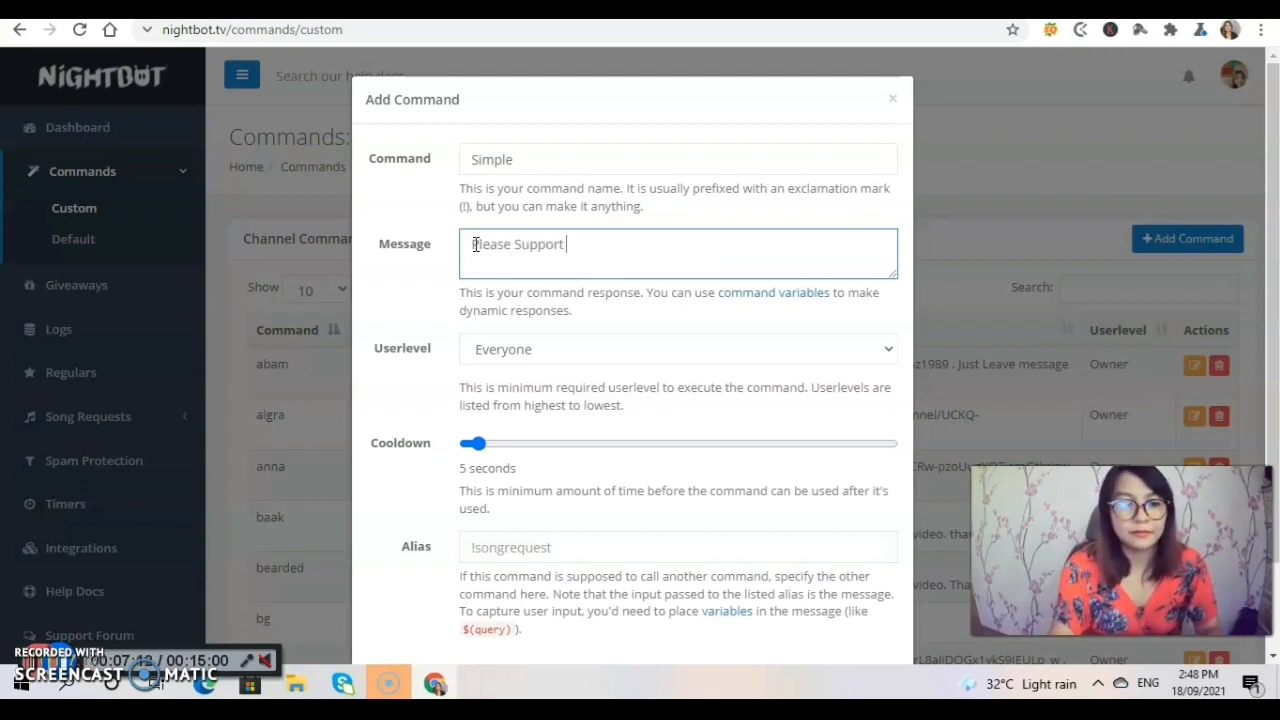
type(" and conn")
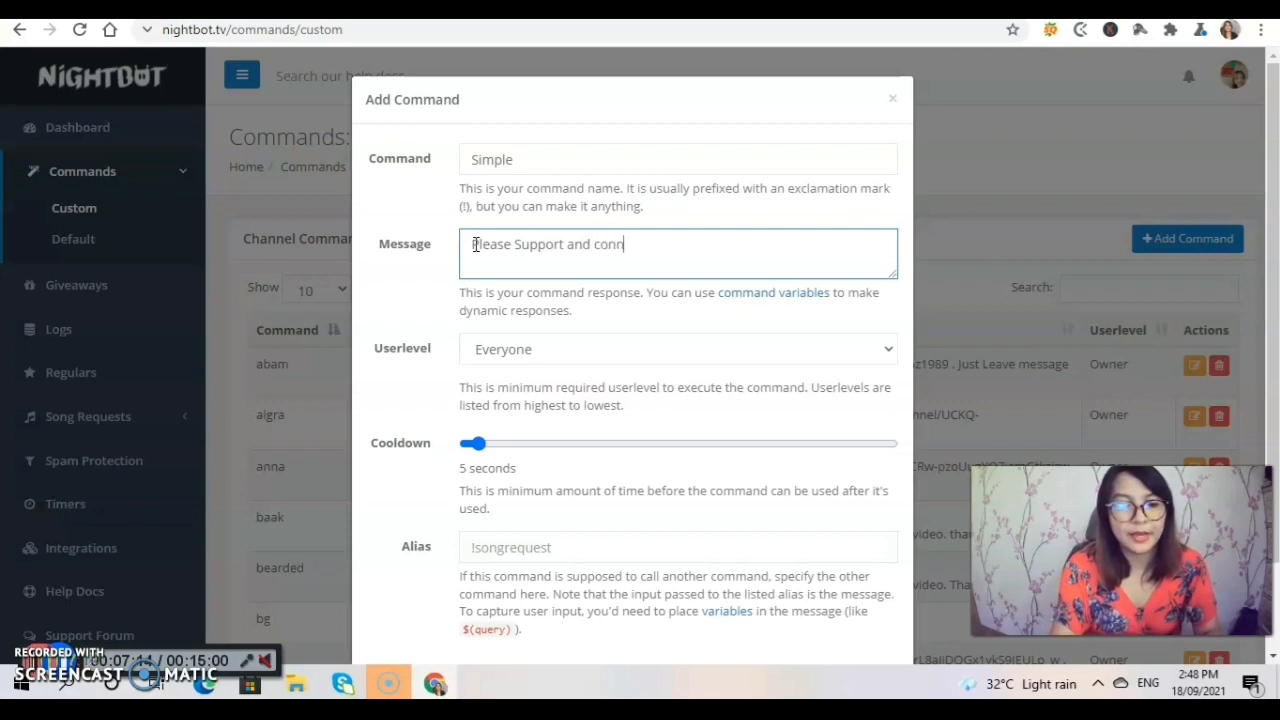
type("ect")
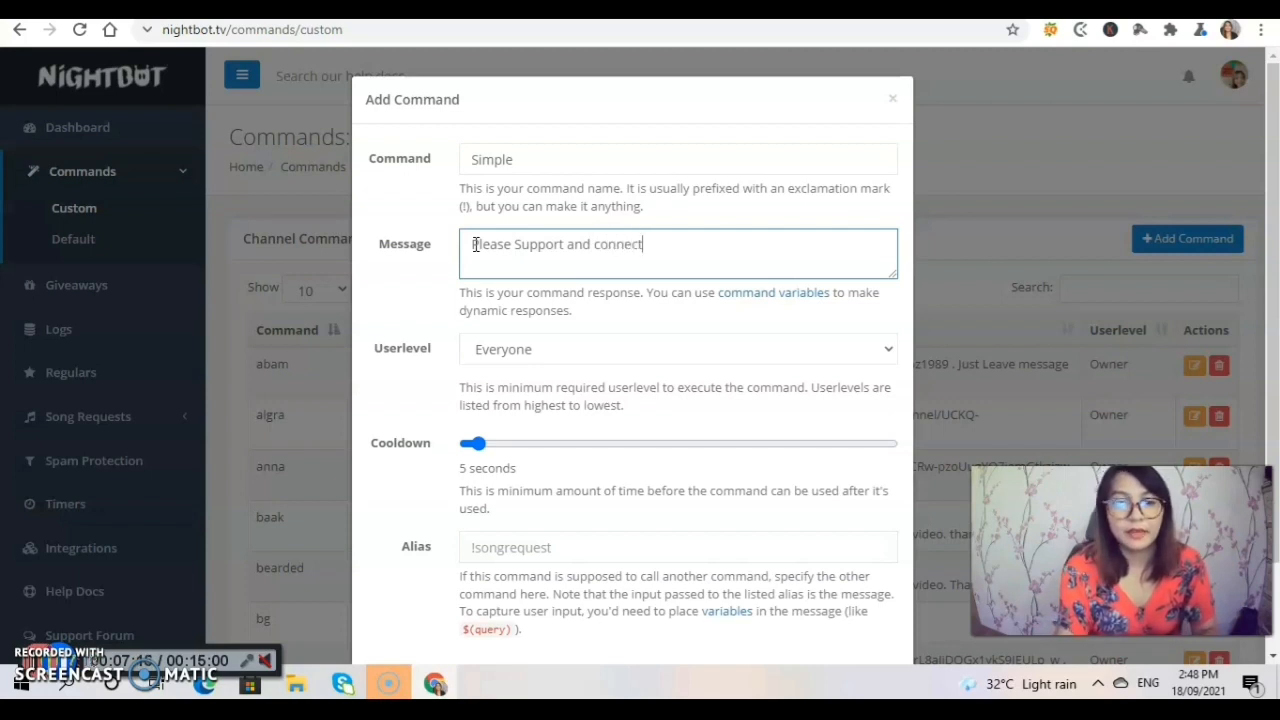
key("BackSpace")
key("BackSpace")
key("BackSpace")
key("BackSpace")
key("BackSpace")
key("BackSpace")
key("BackSpace")
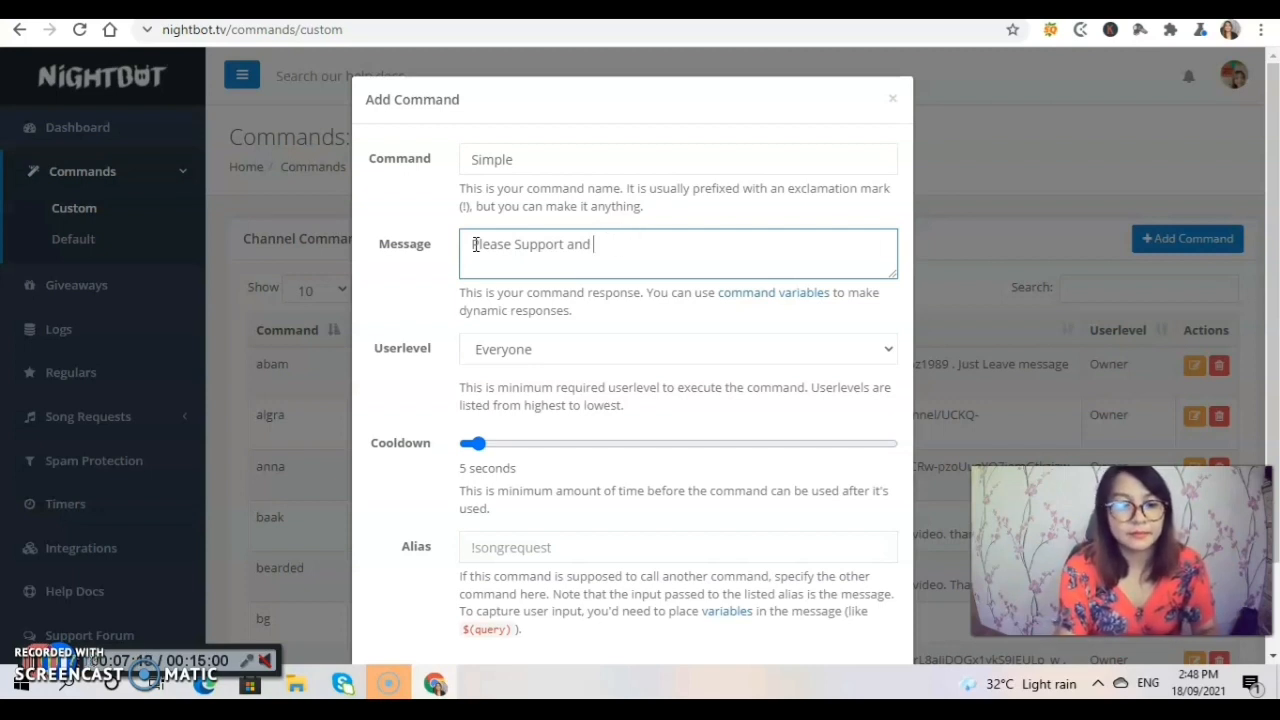
type("Connect")
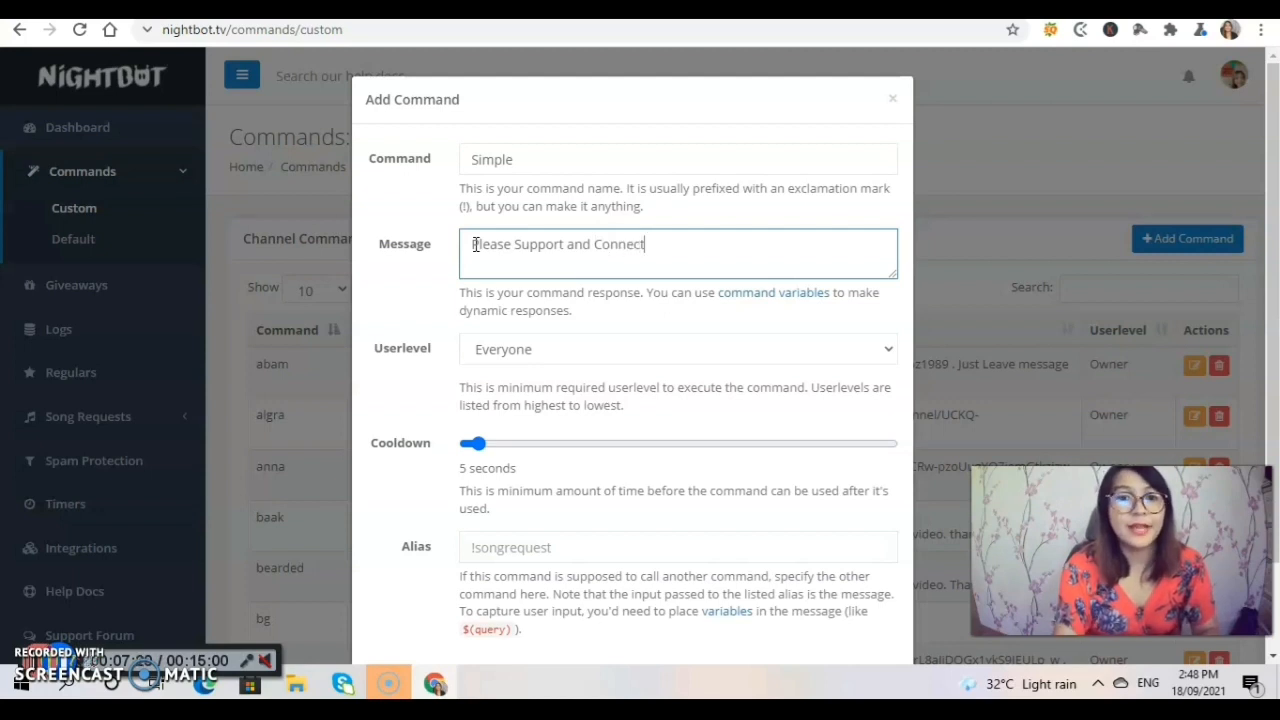
type(" t")
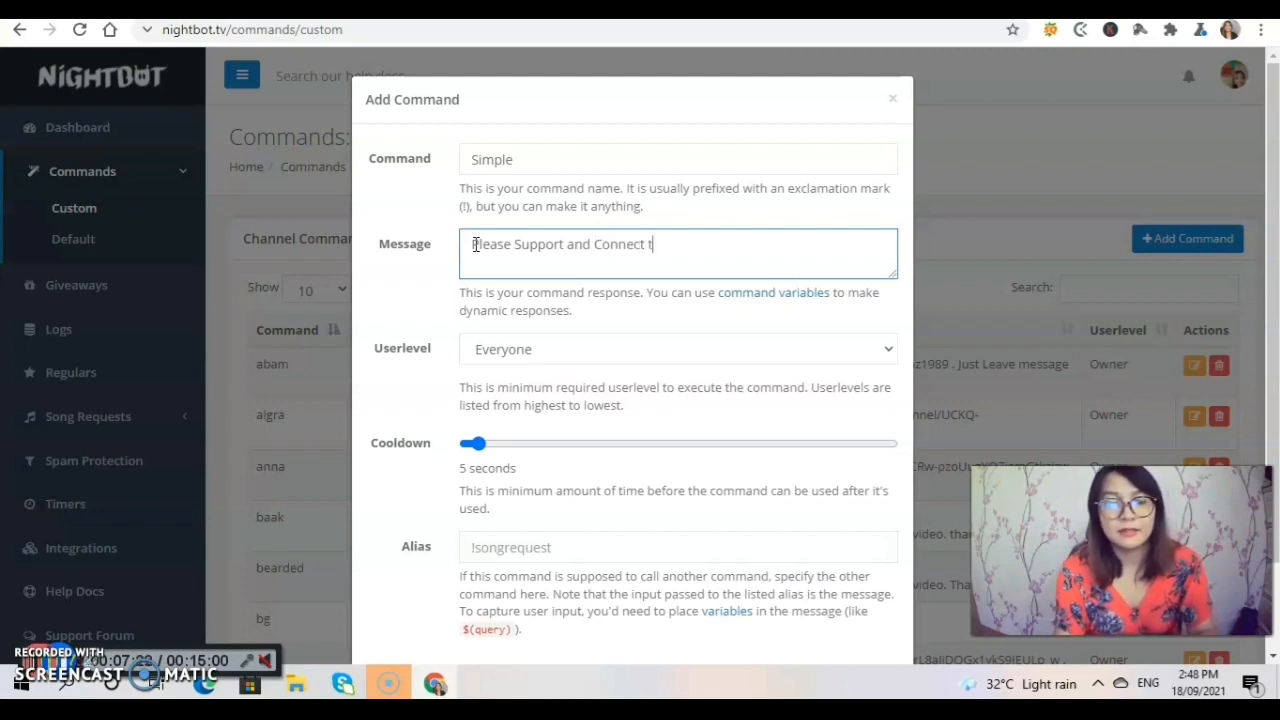
type("o")
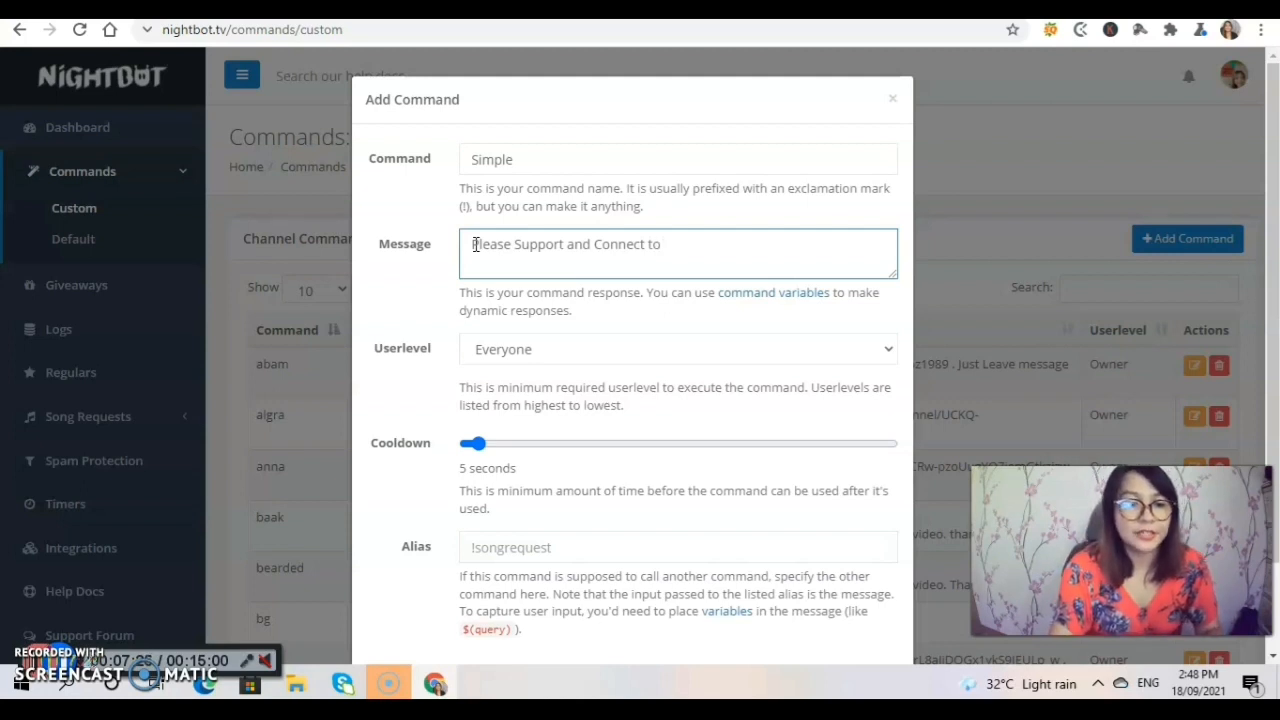
- Continue the response message with the user variable and text "$(user) channel is:"
type(" $")
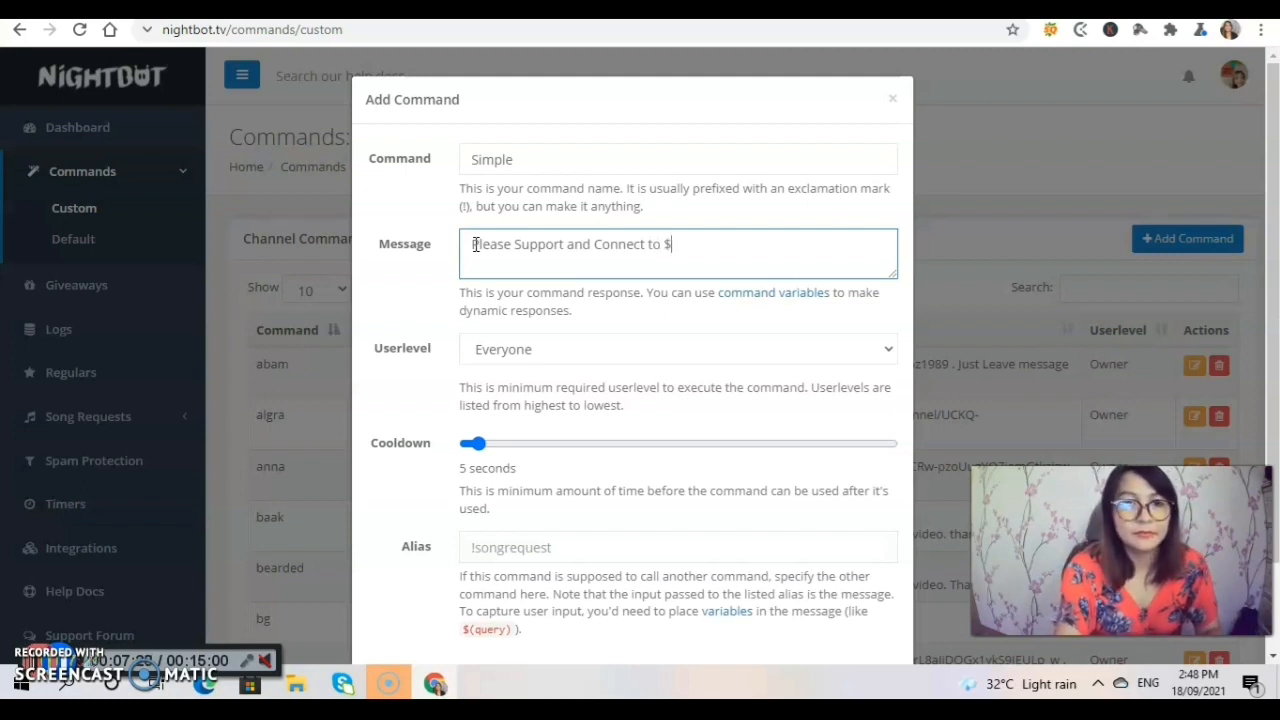
type("9")
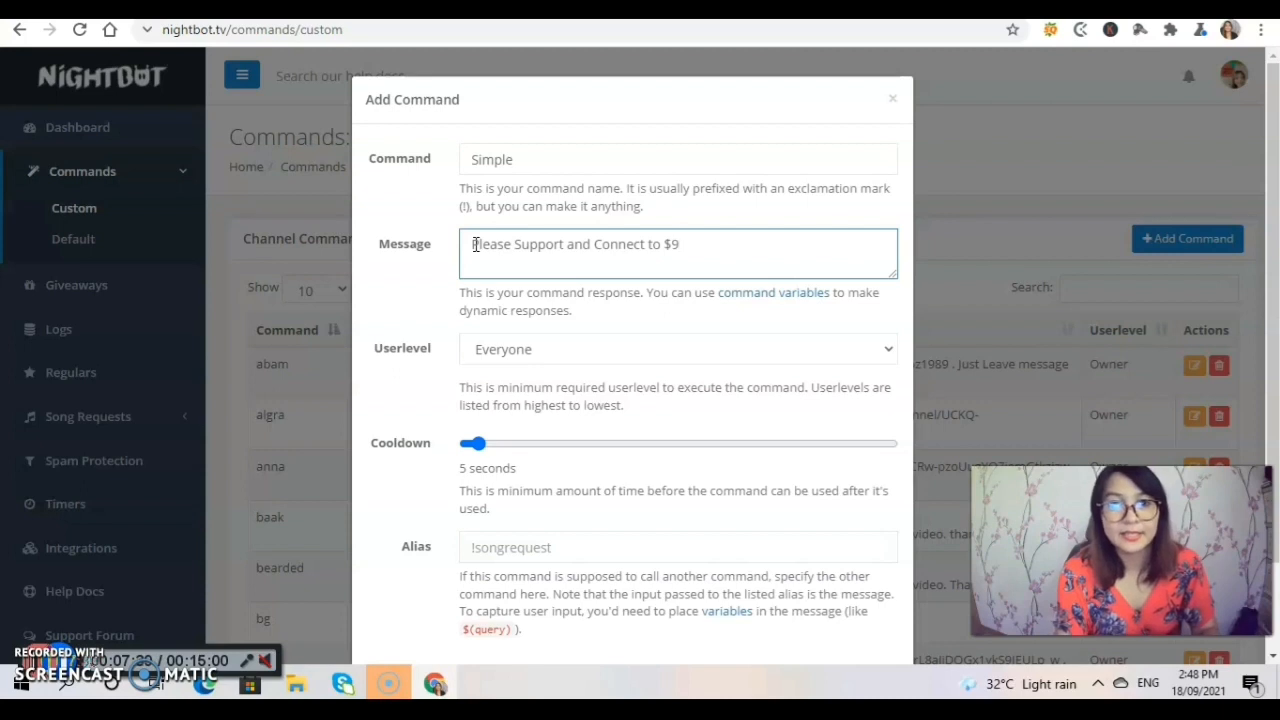
key("BackSpace")
type("(")
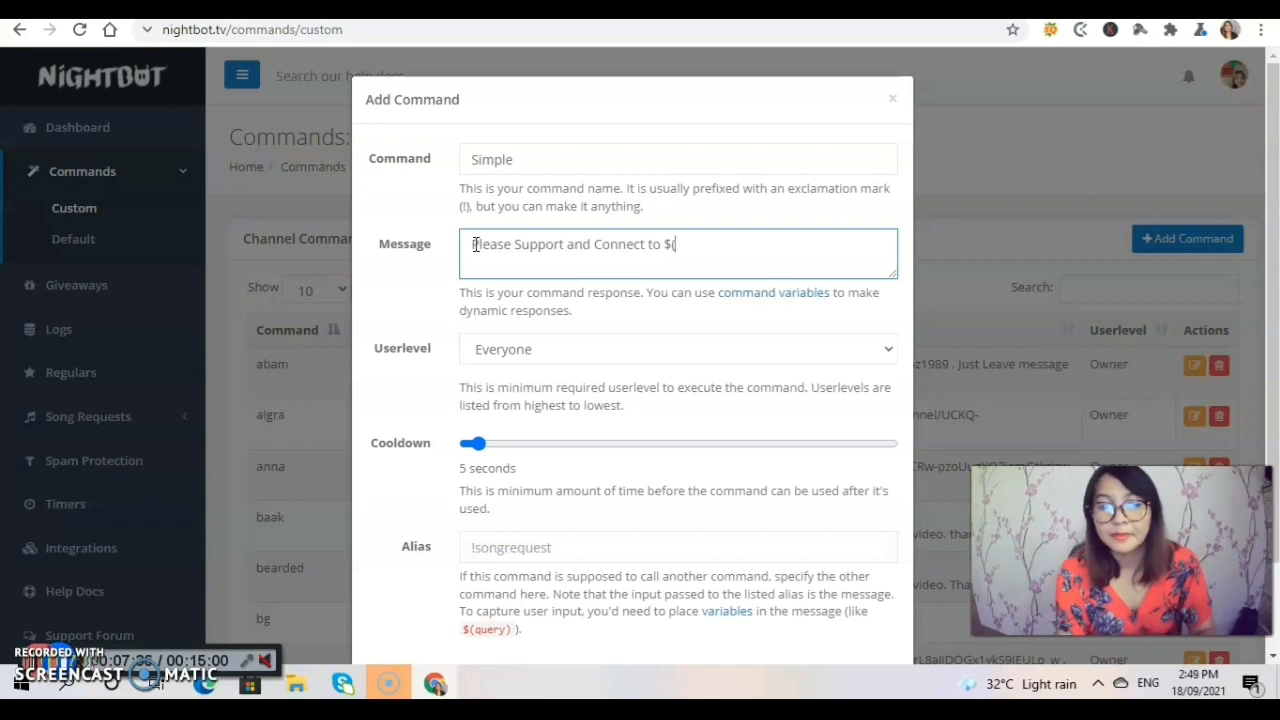
type("user")
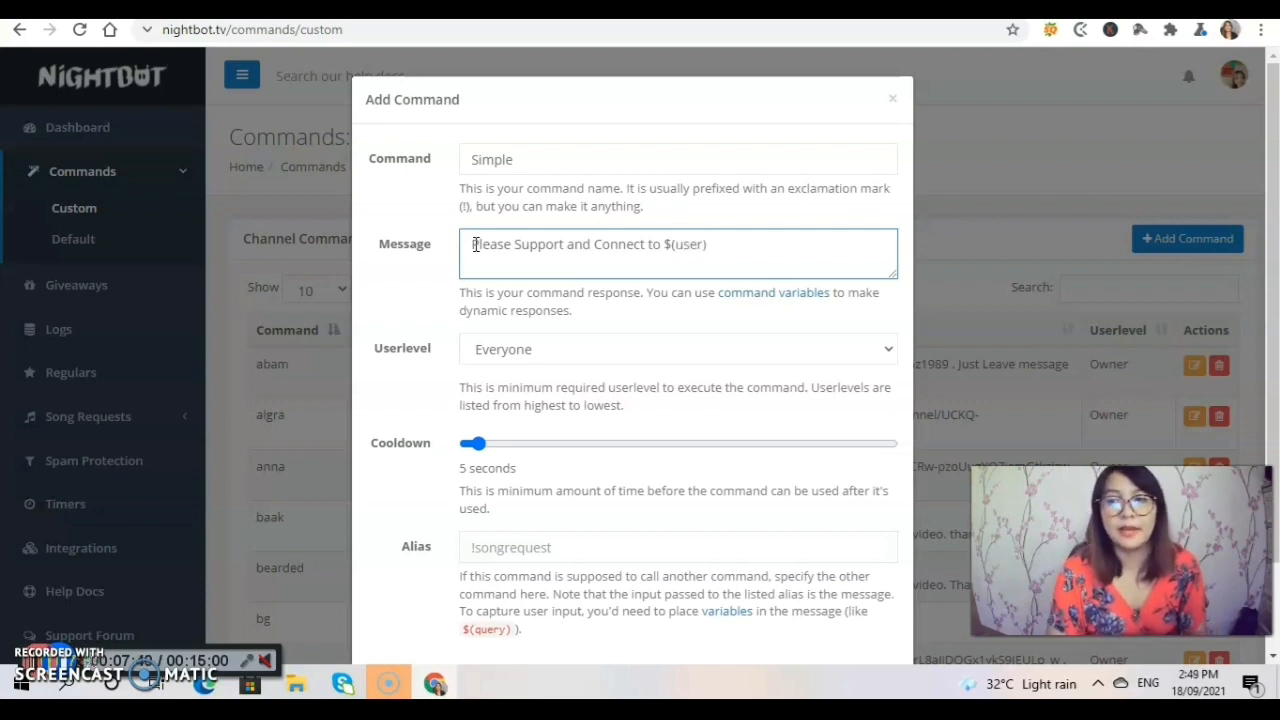
type(") channel")
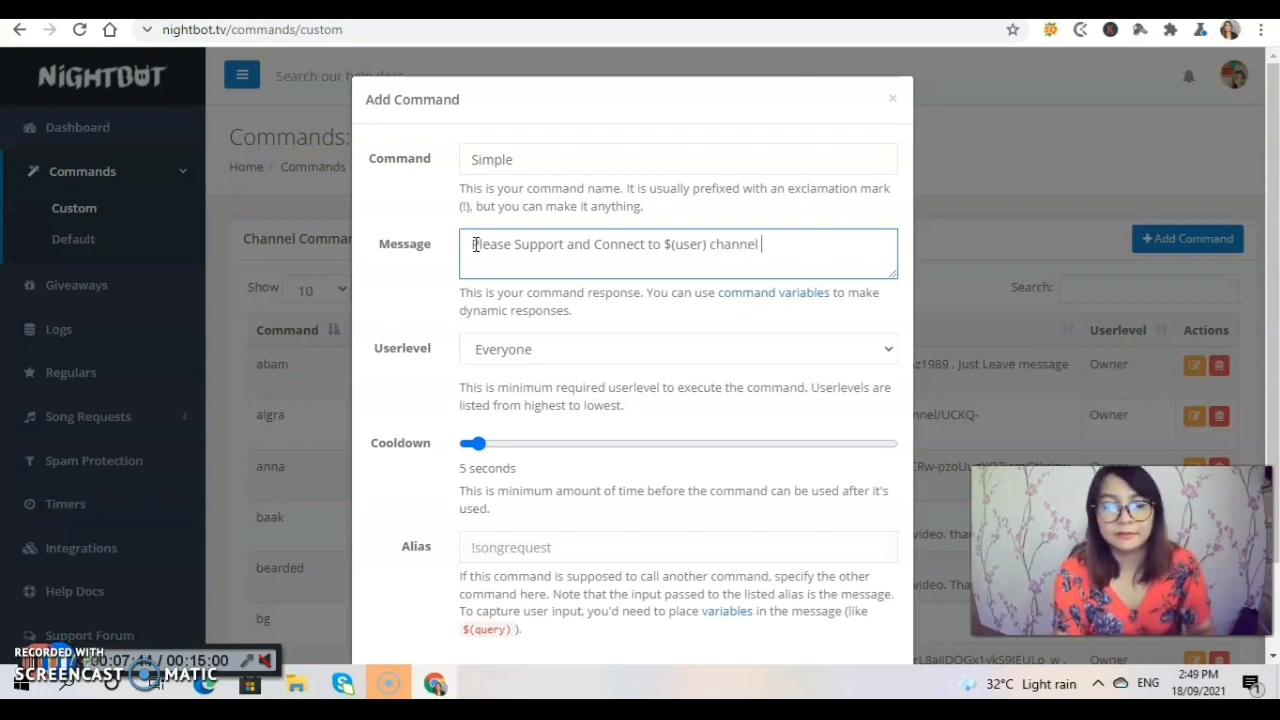
type(" is")
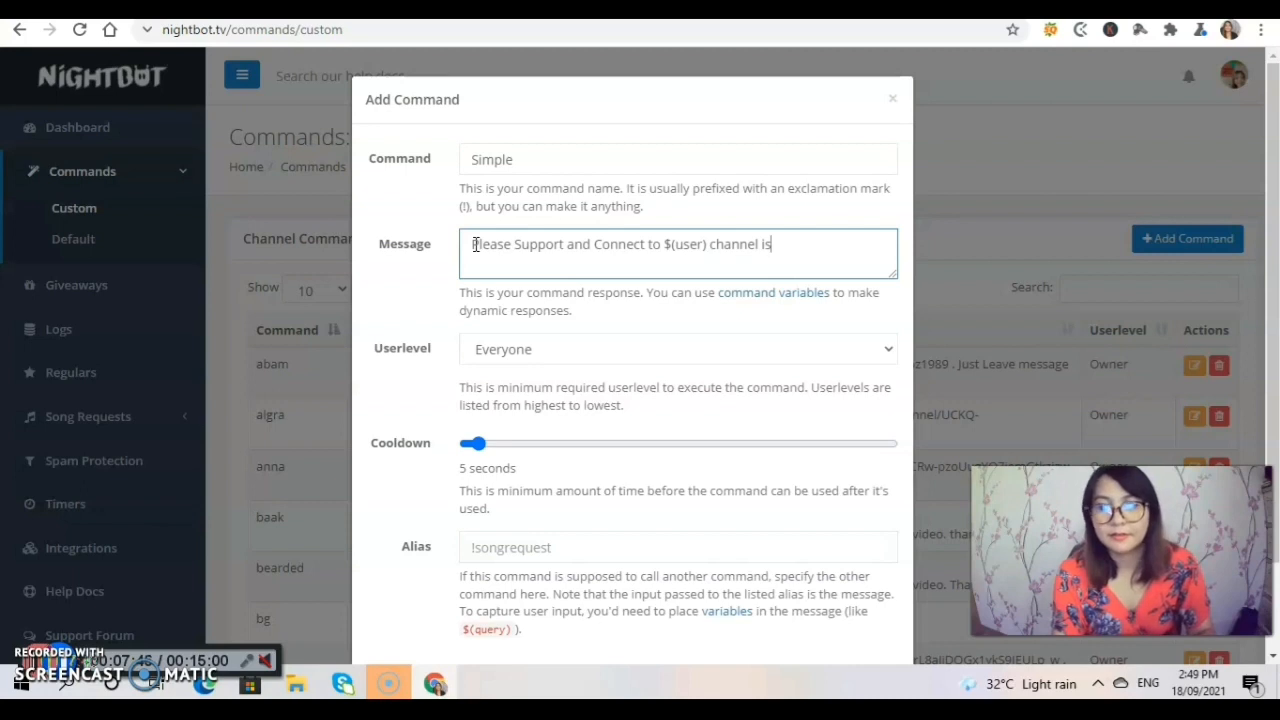
type(":")
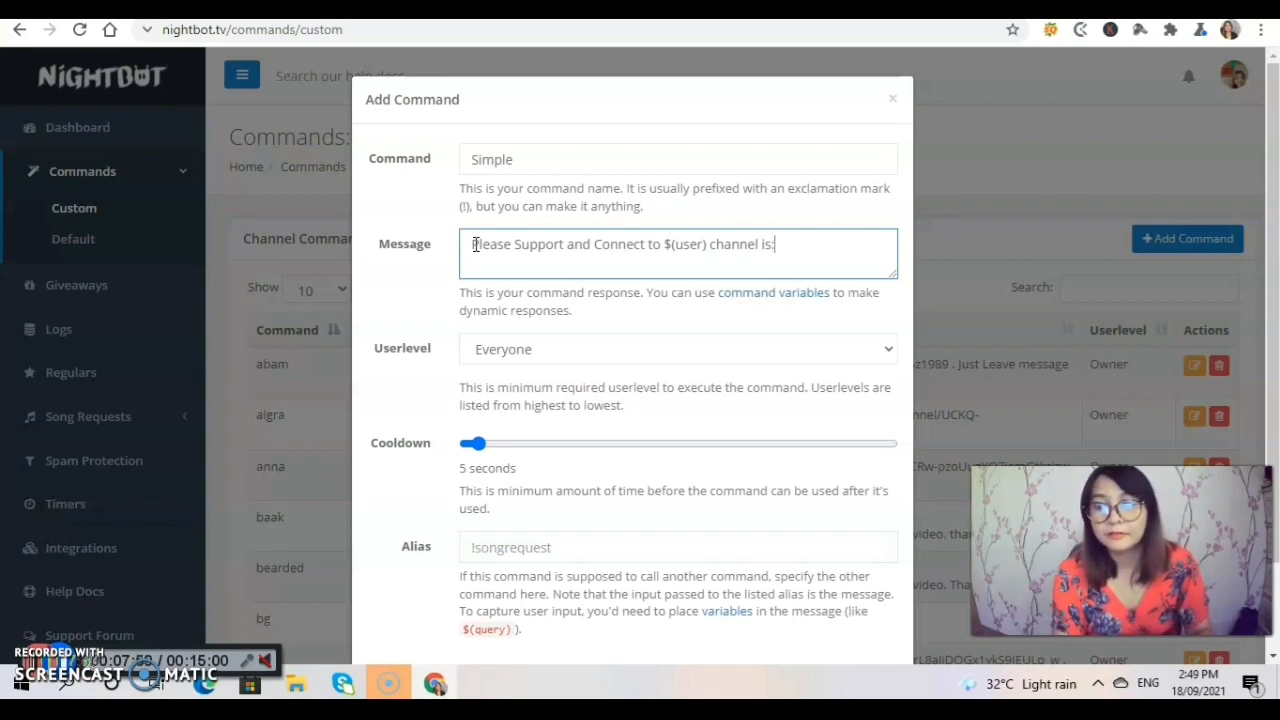
type("htt")
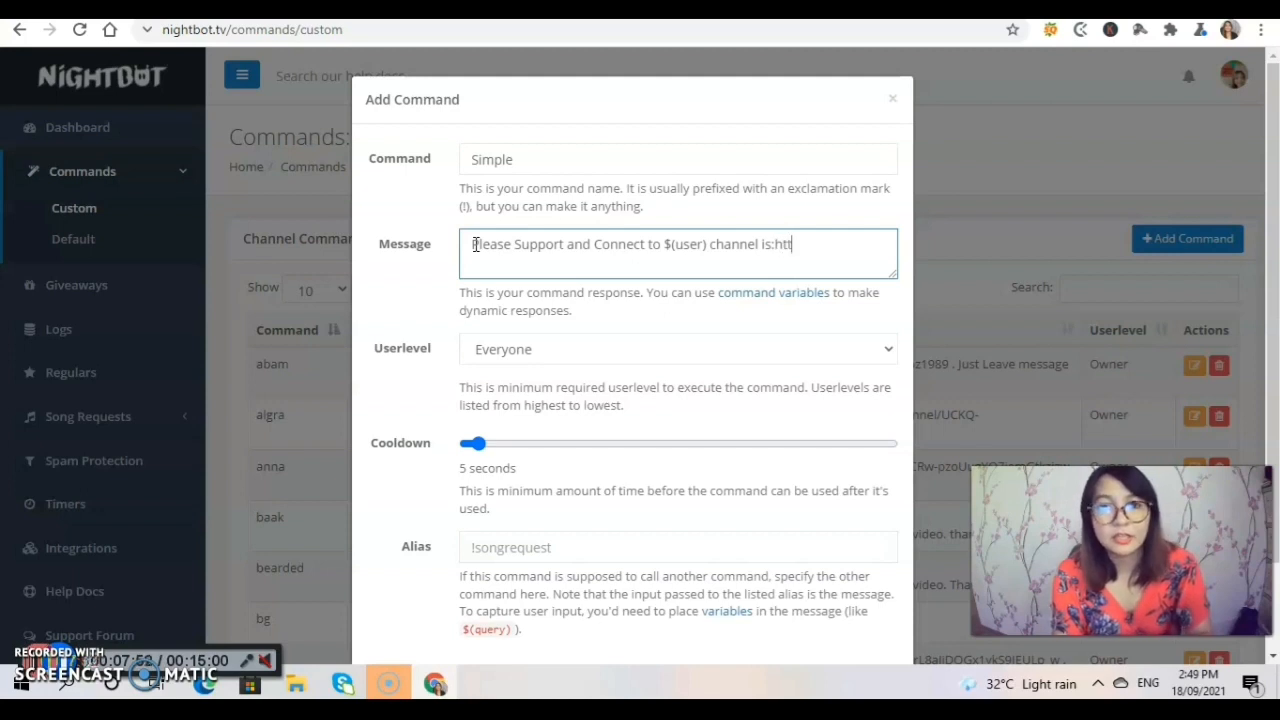
type("ps")
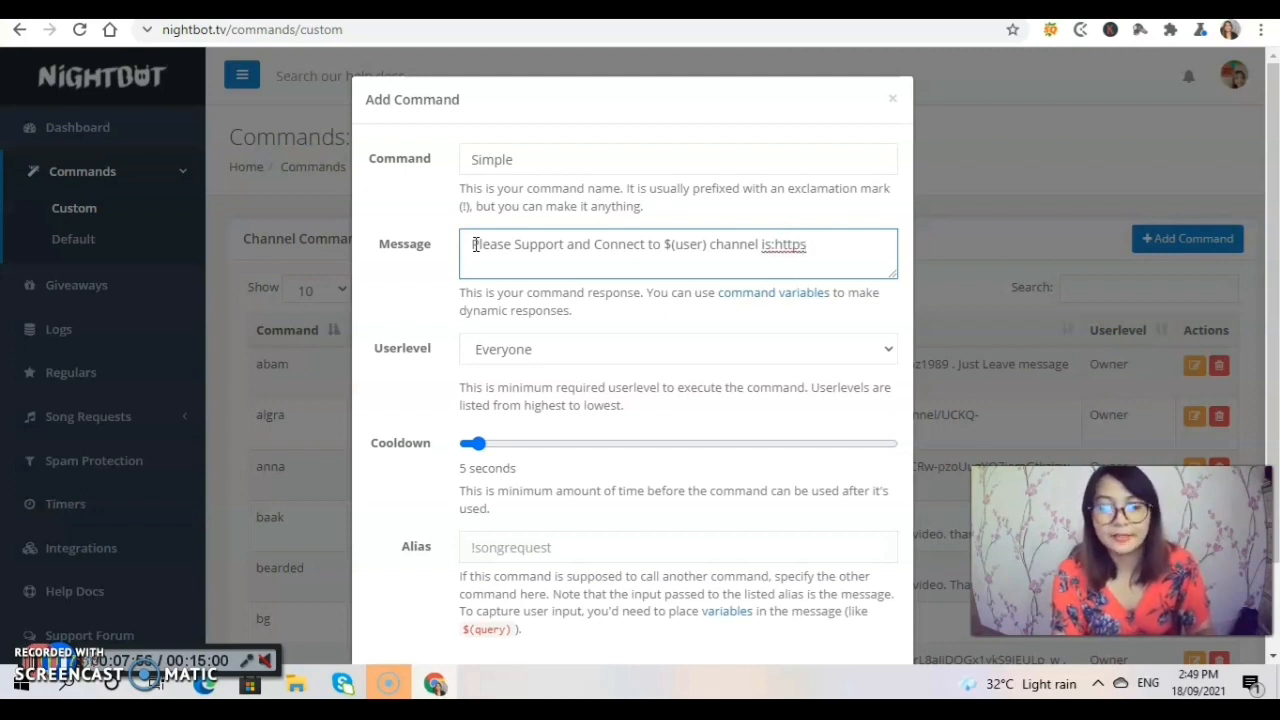
type(":")
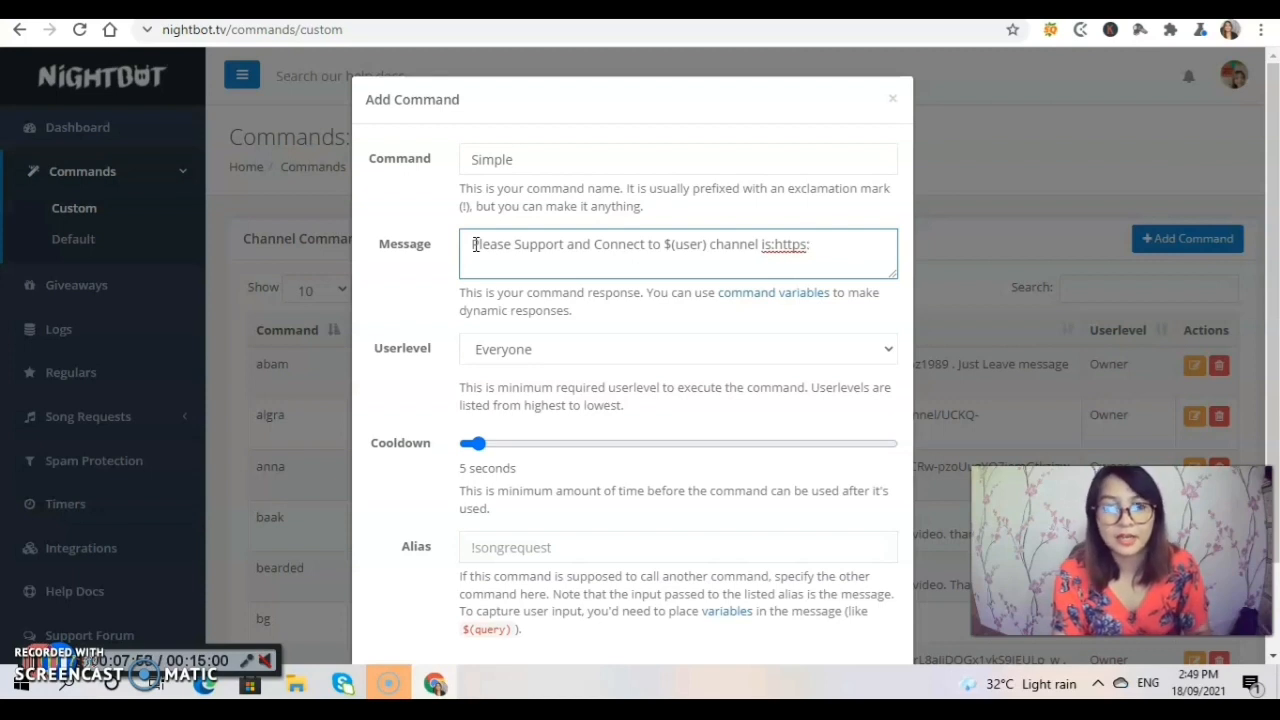
type("//")
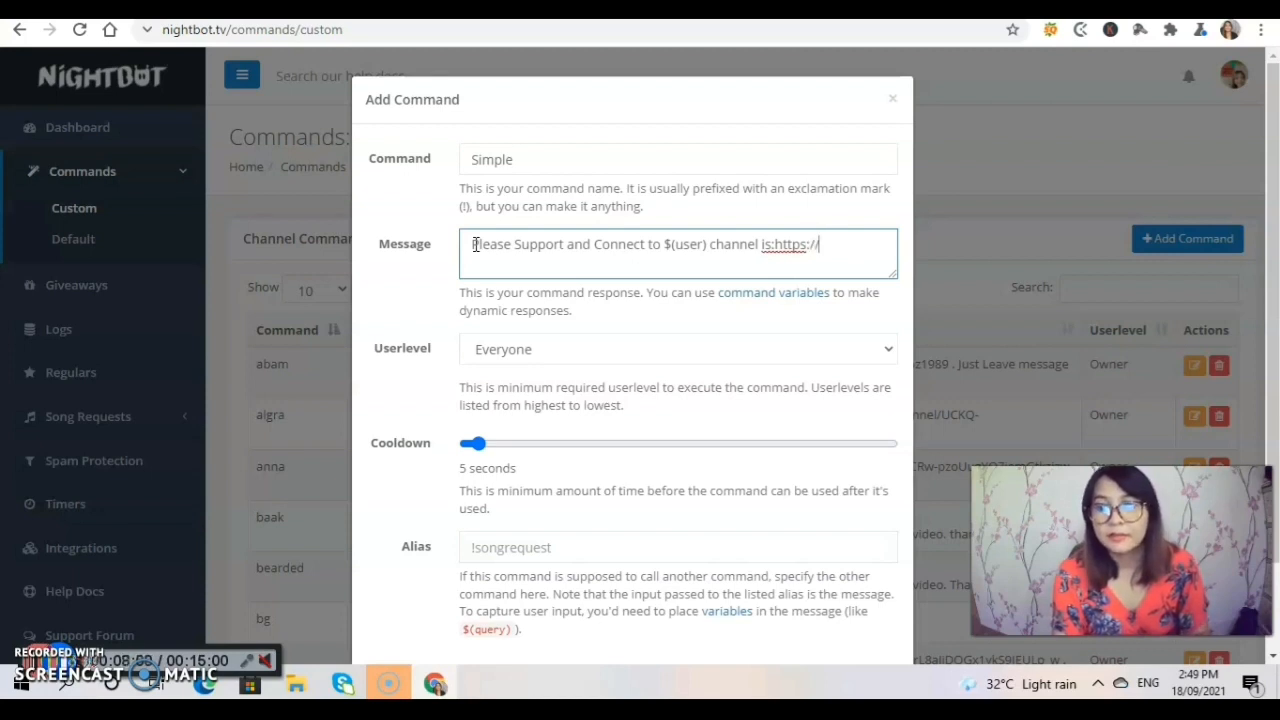
type("youtu")
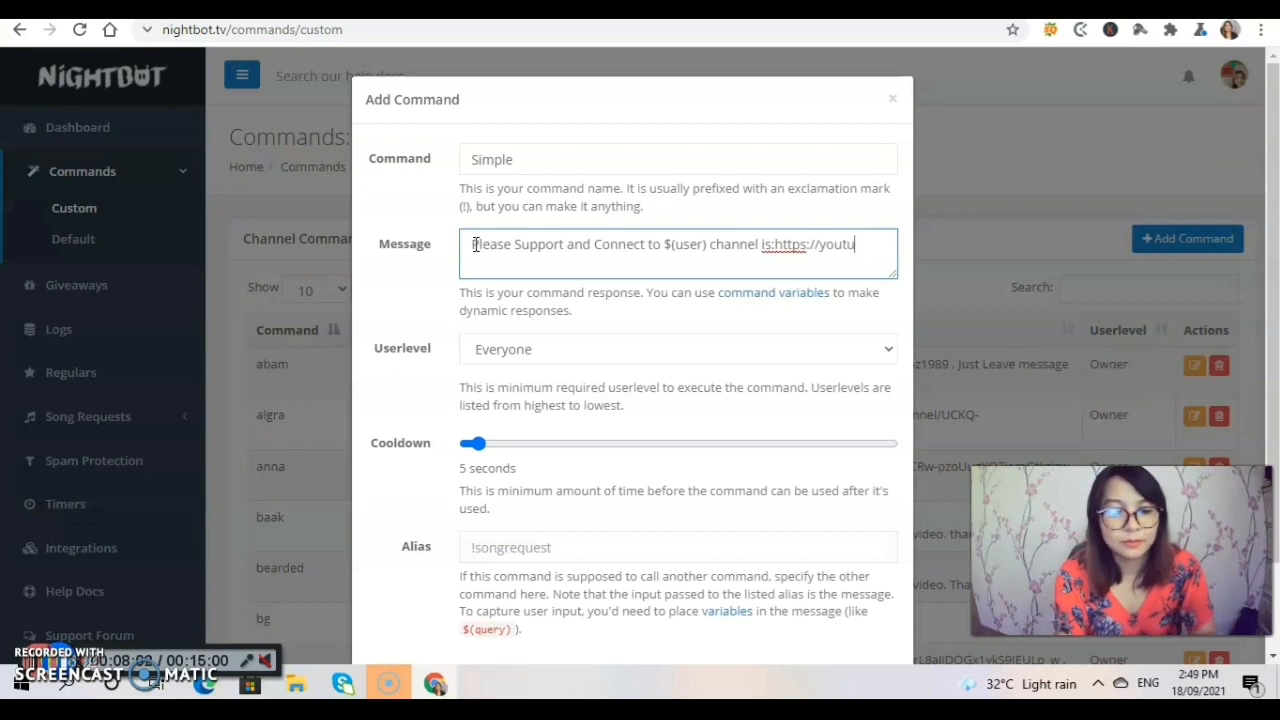
type("be.com")
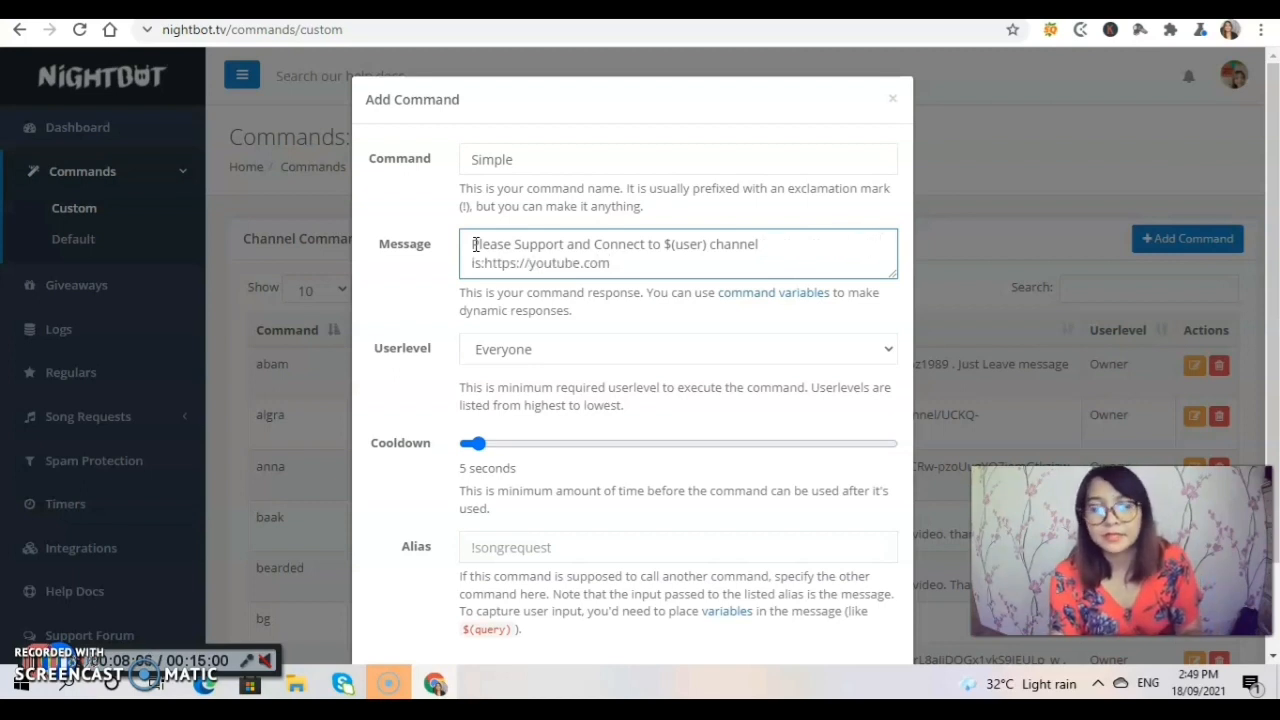
type("/channel")
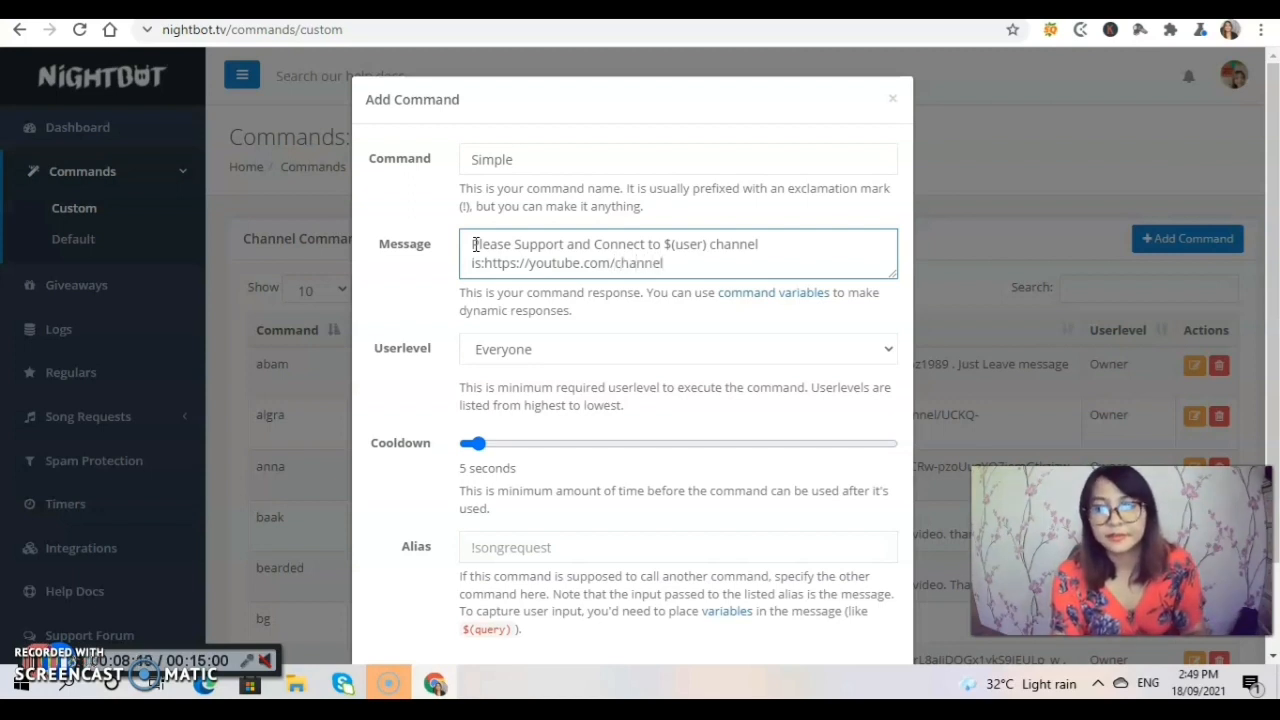
type("/")
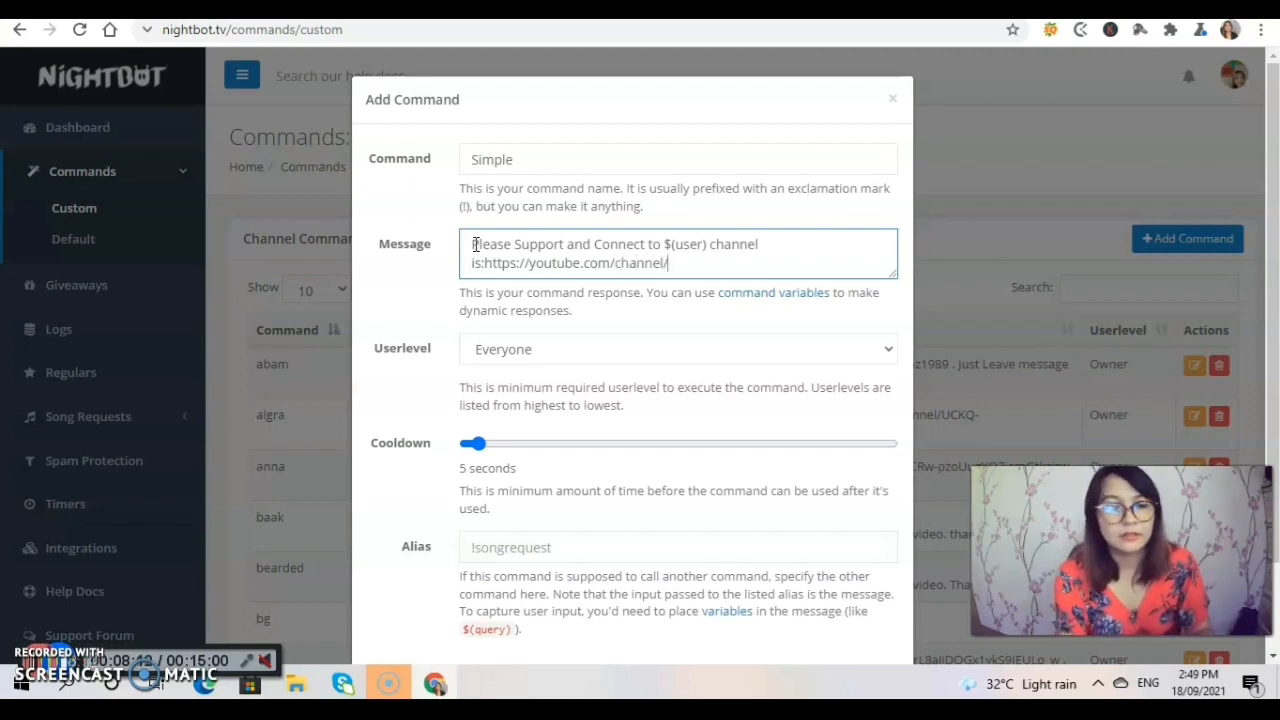
- Complete the channel link in the response message with the user ID variable "$(userid)"
type("$")
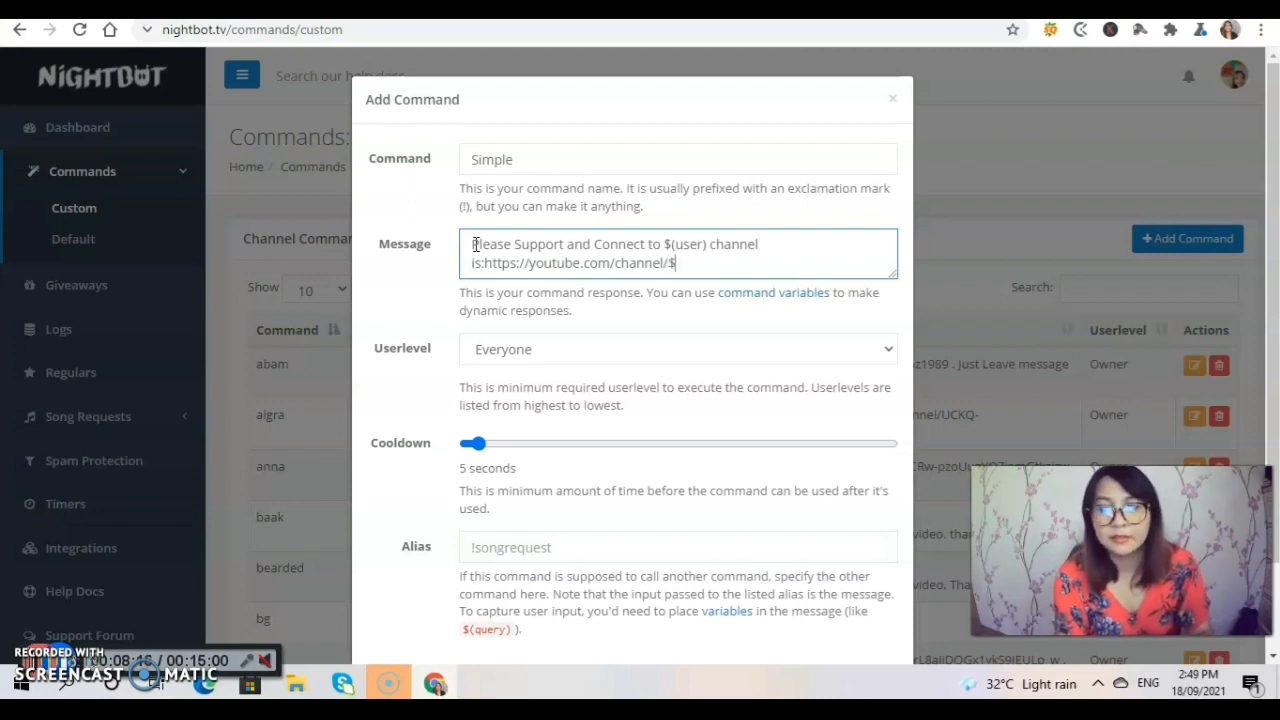
type("(")
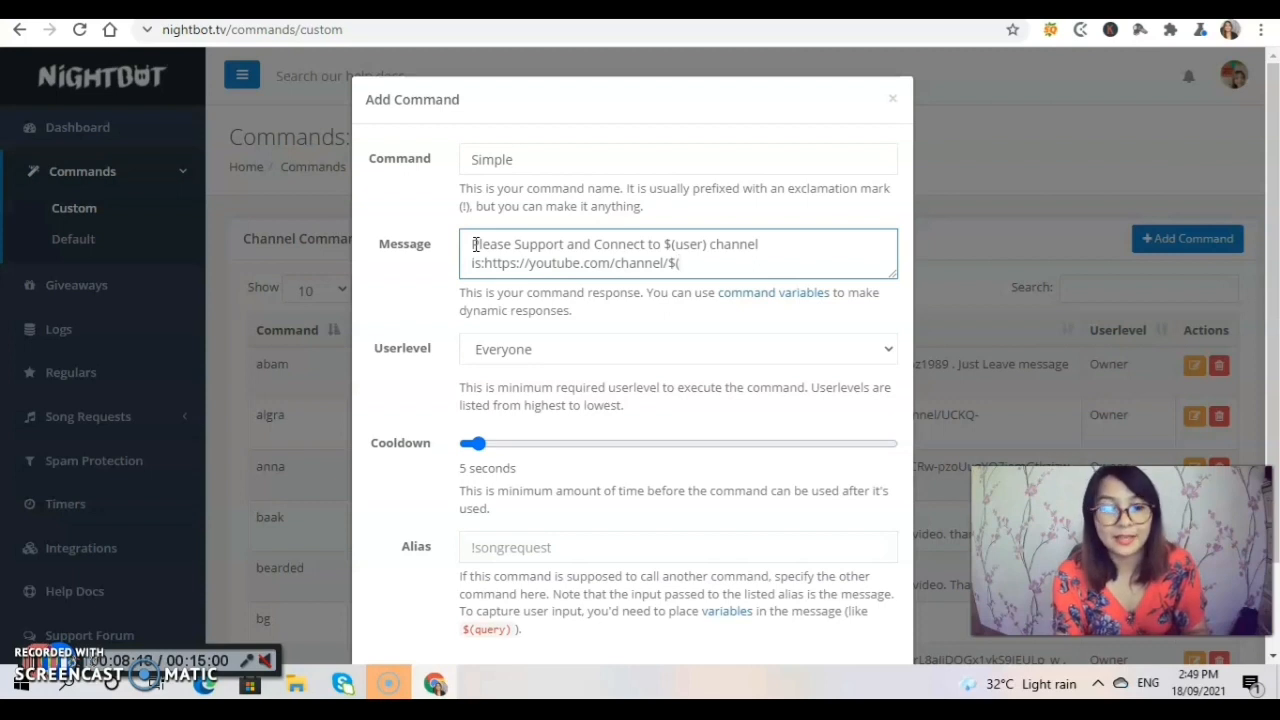
type("u")
type("se")
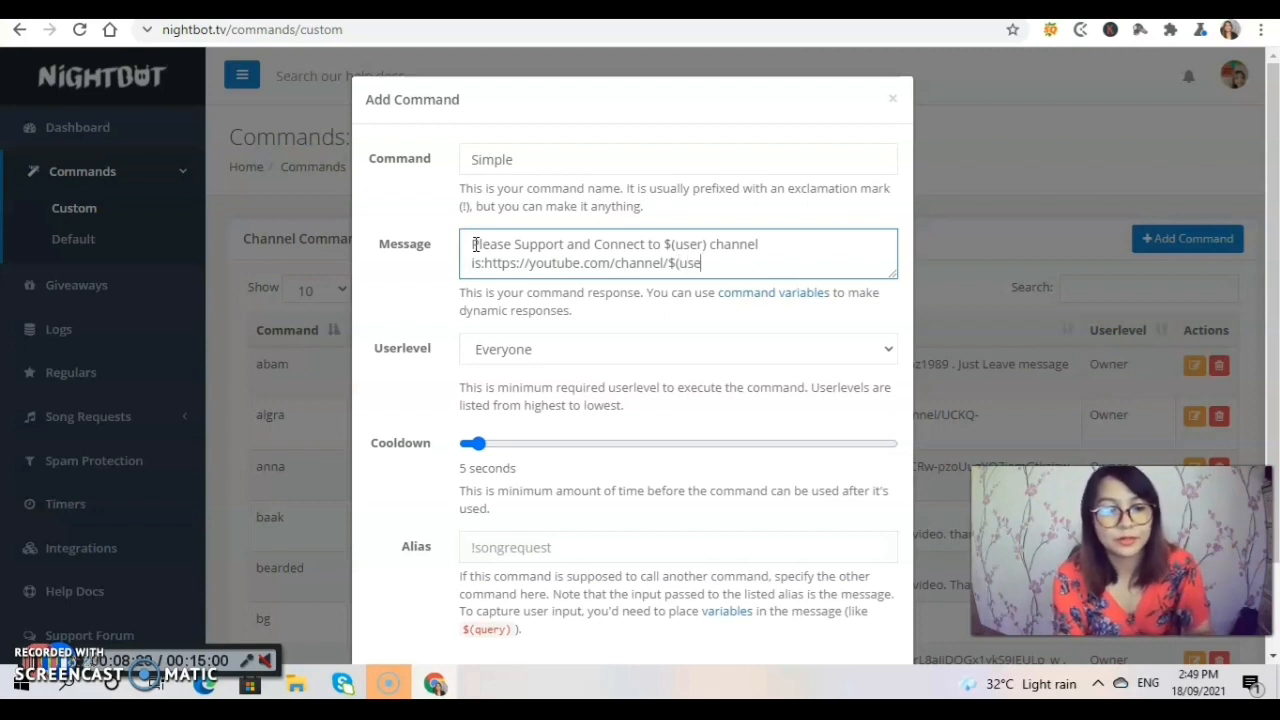
type("rid")
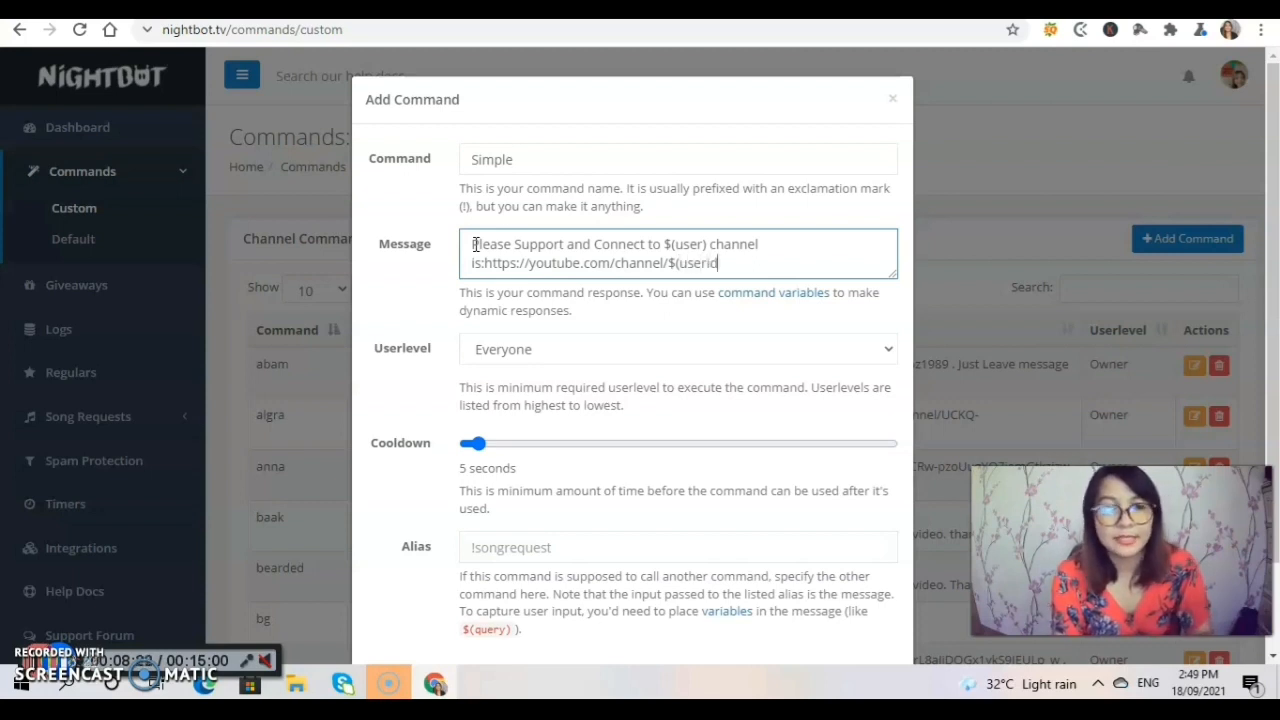
type(")")
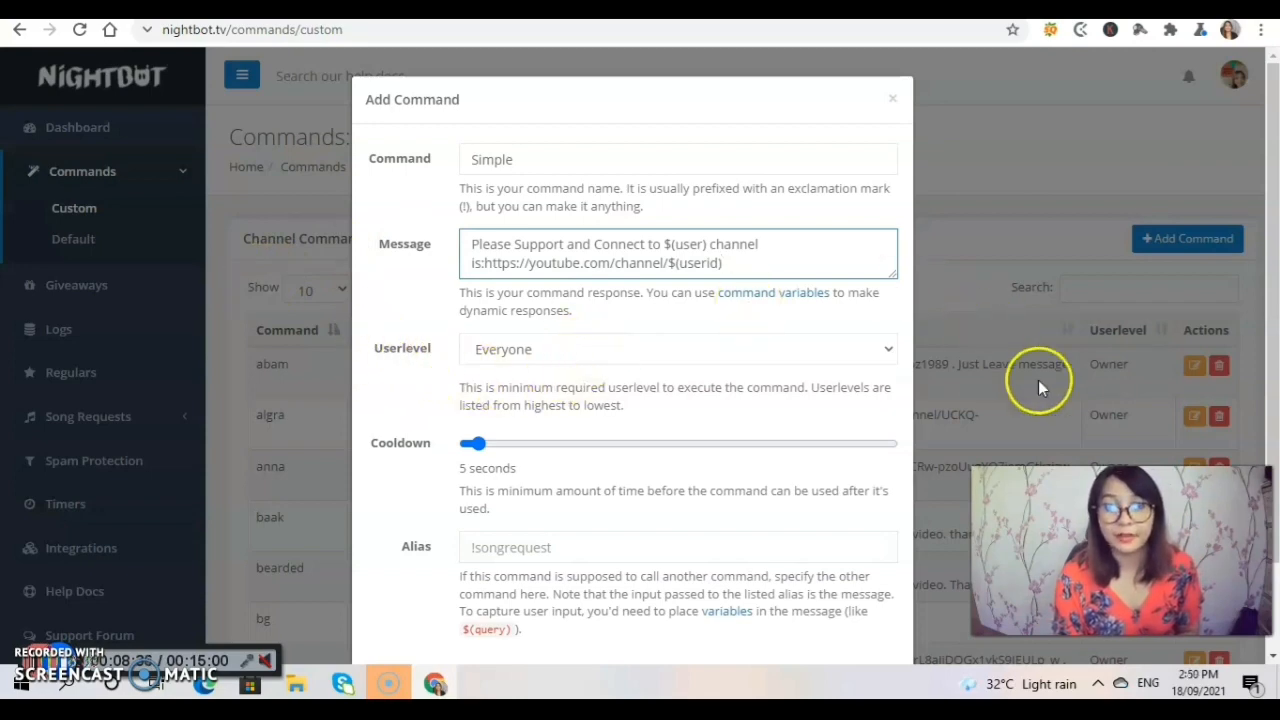
- Submit the new "Simple" command, leaving its userlevel at Everyone and its cooldown at 5 seconds
scroll(1274, 261, "down", 1)
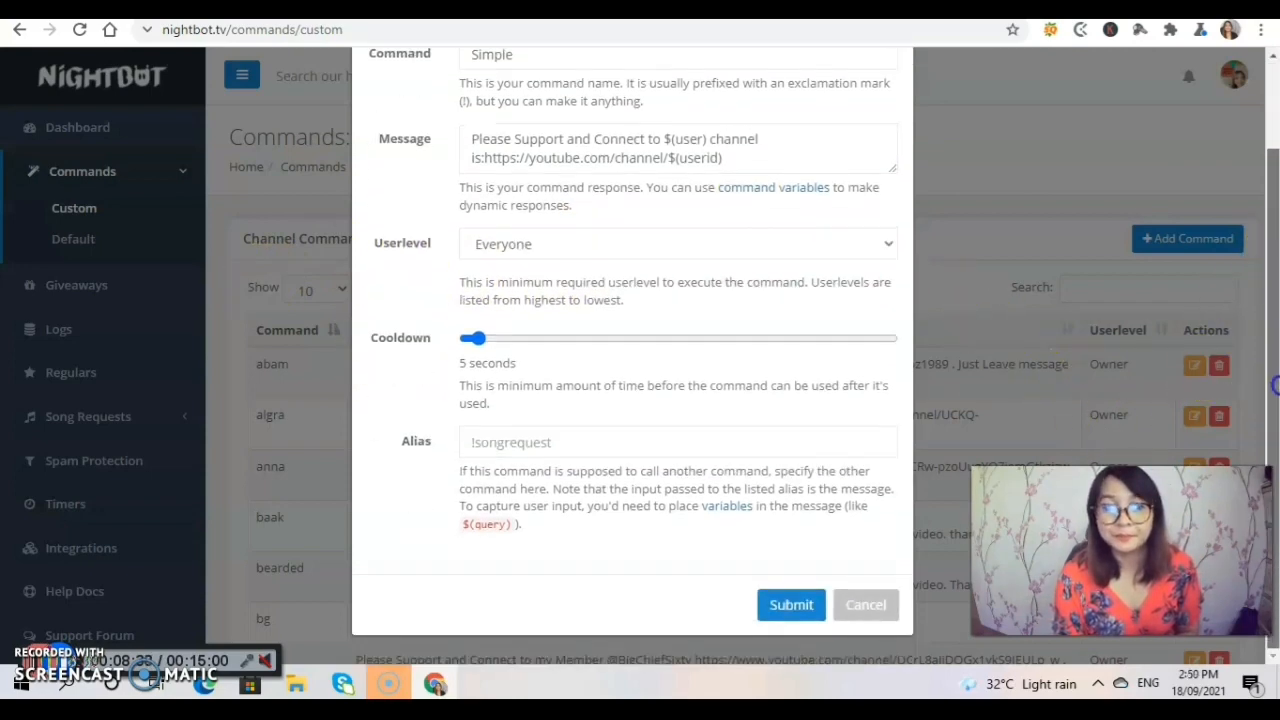
left_click(795, 620)
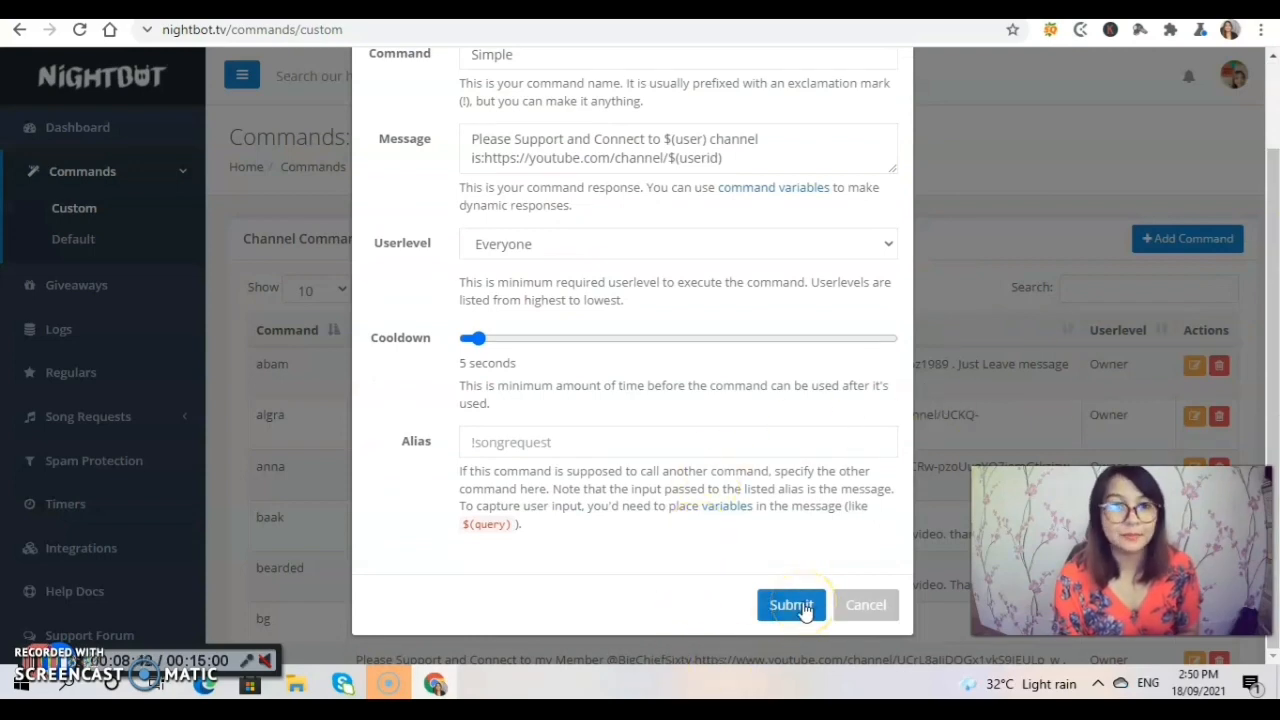
left_click(806, 610)
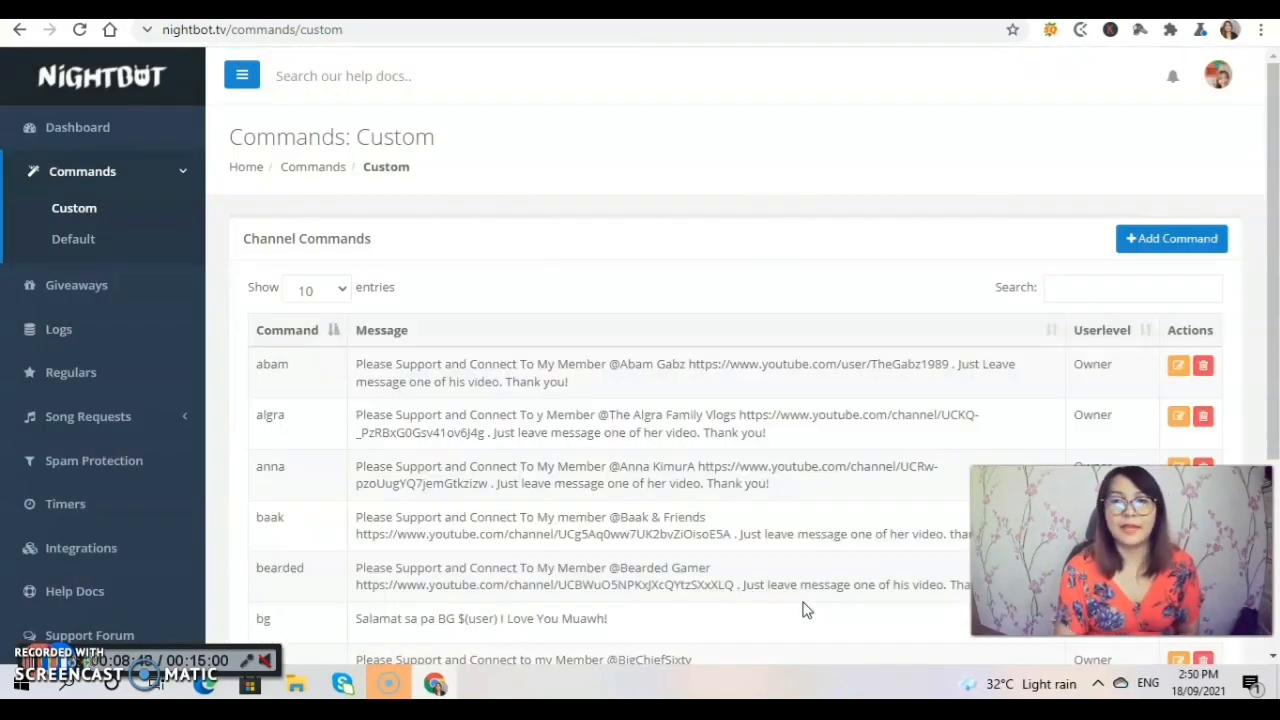
left_click_drag(1260, 266, 1243, 668)
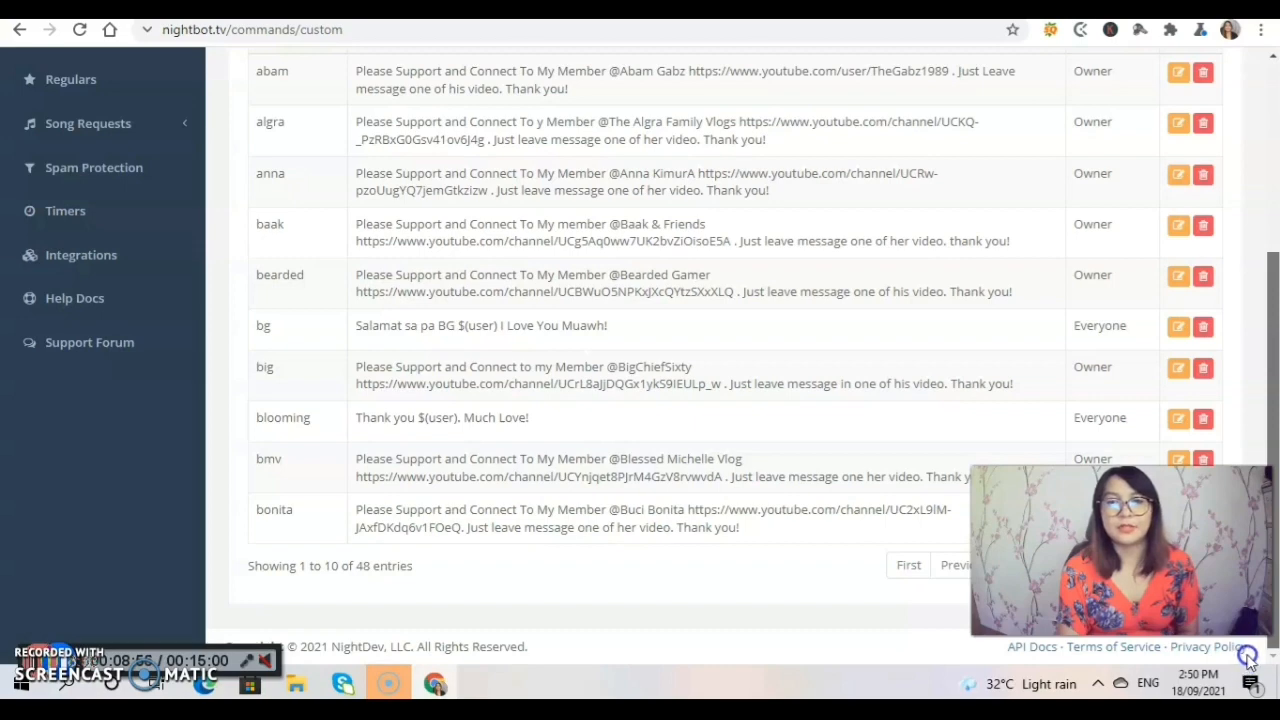
left_click_drag(1266, 460, 1272, 232)
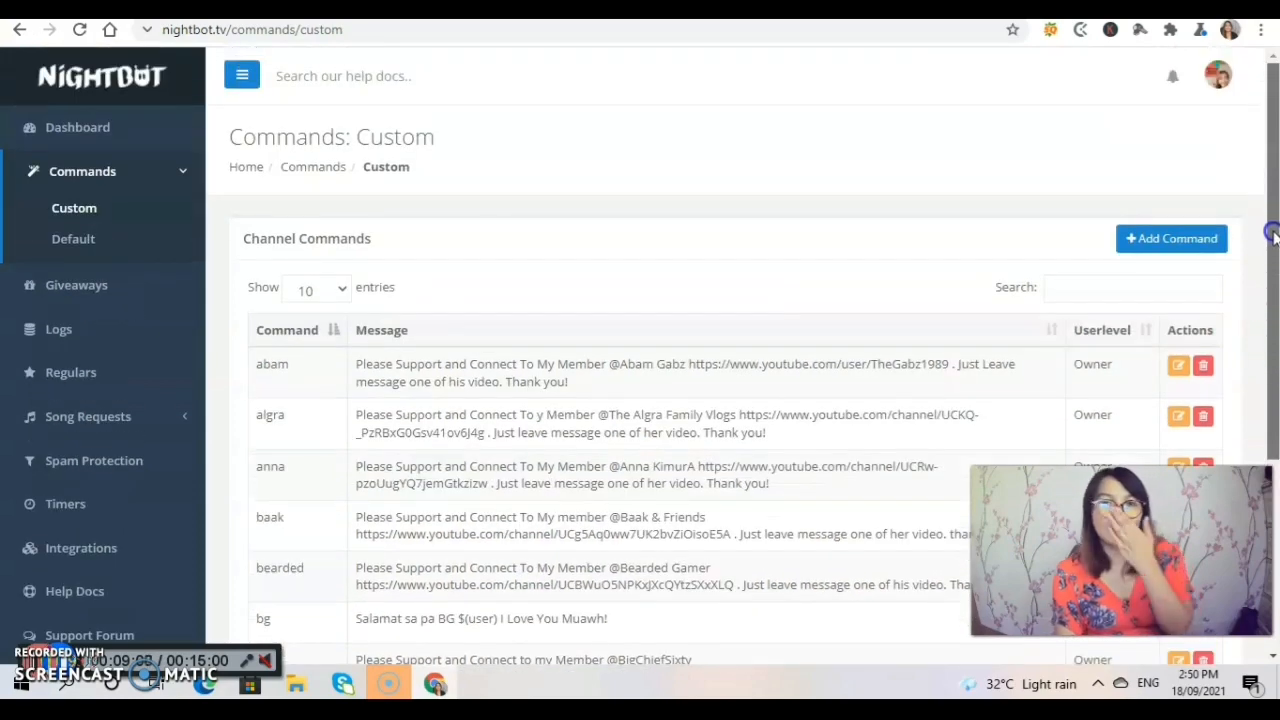